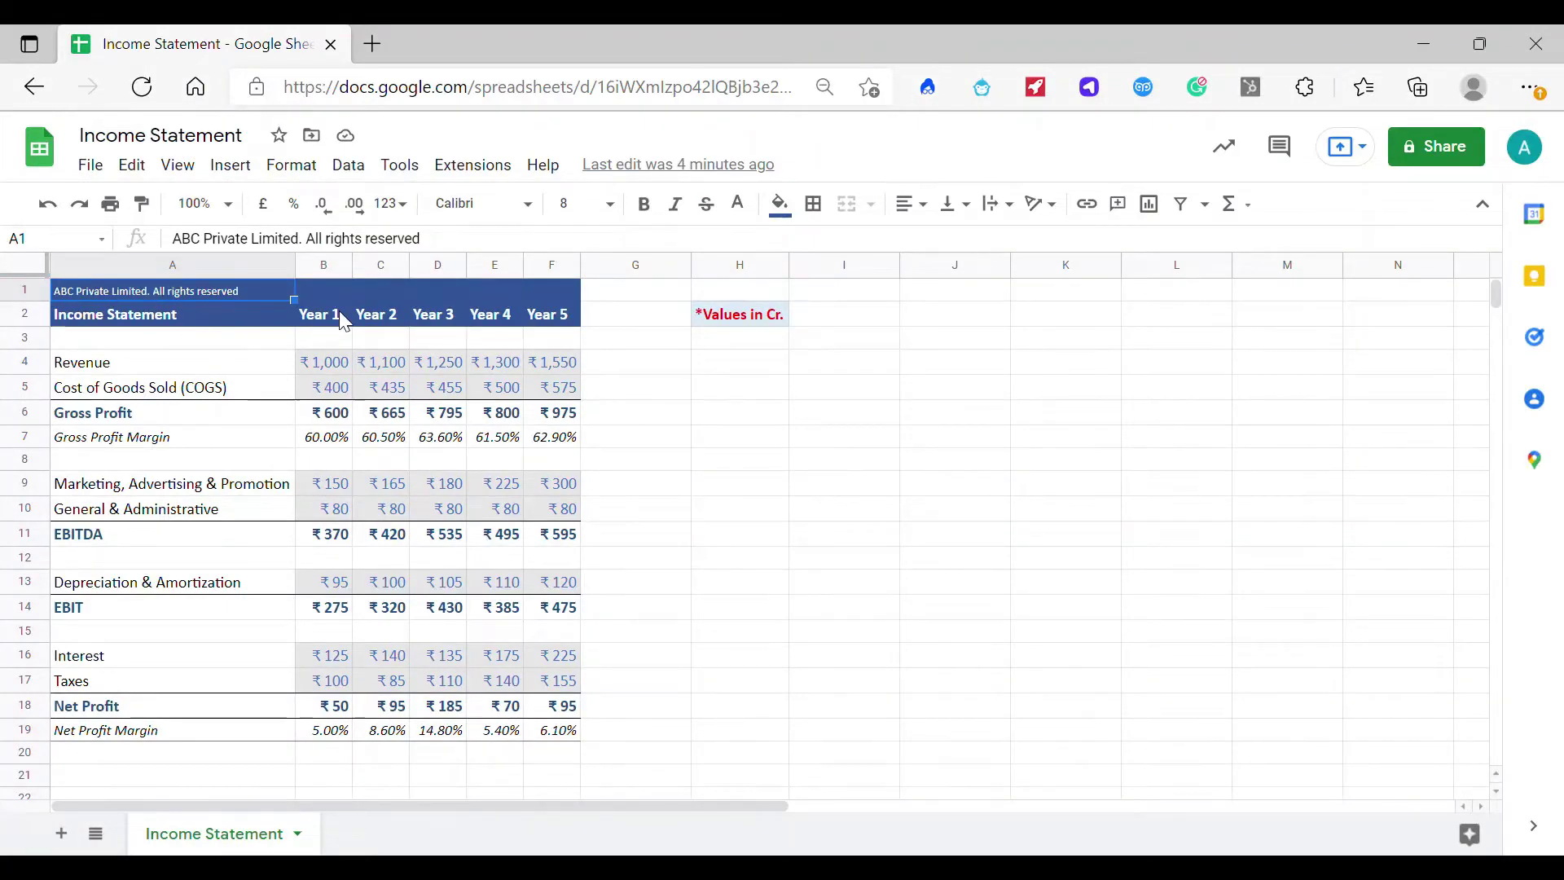
Review the Year 1 to Year 5 headings and the Revenue and Cost of Goods Sold figures across those years.
drag(340, 312, 546, 318)
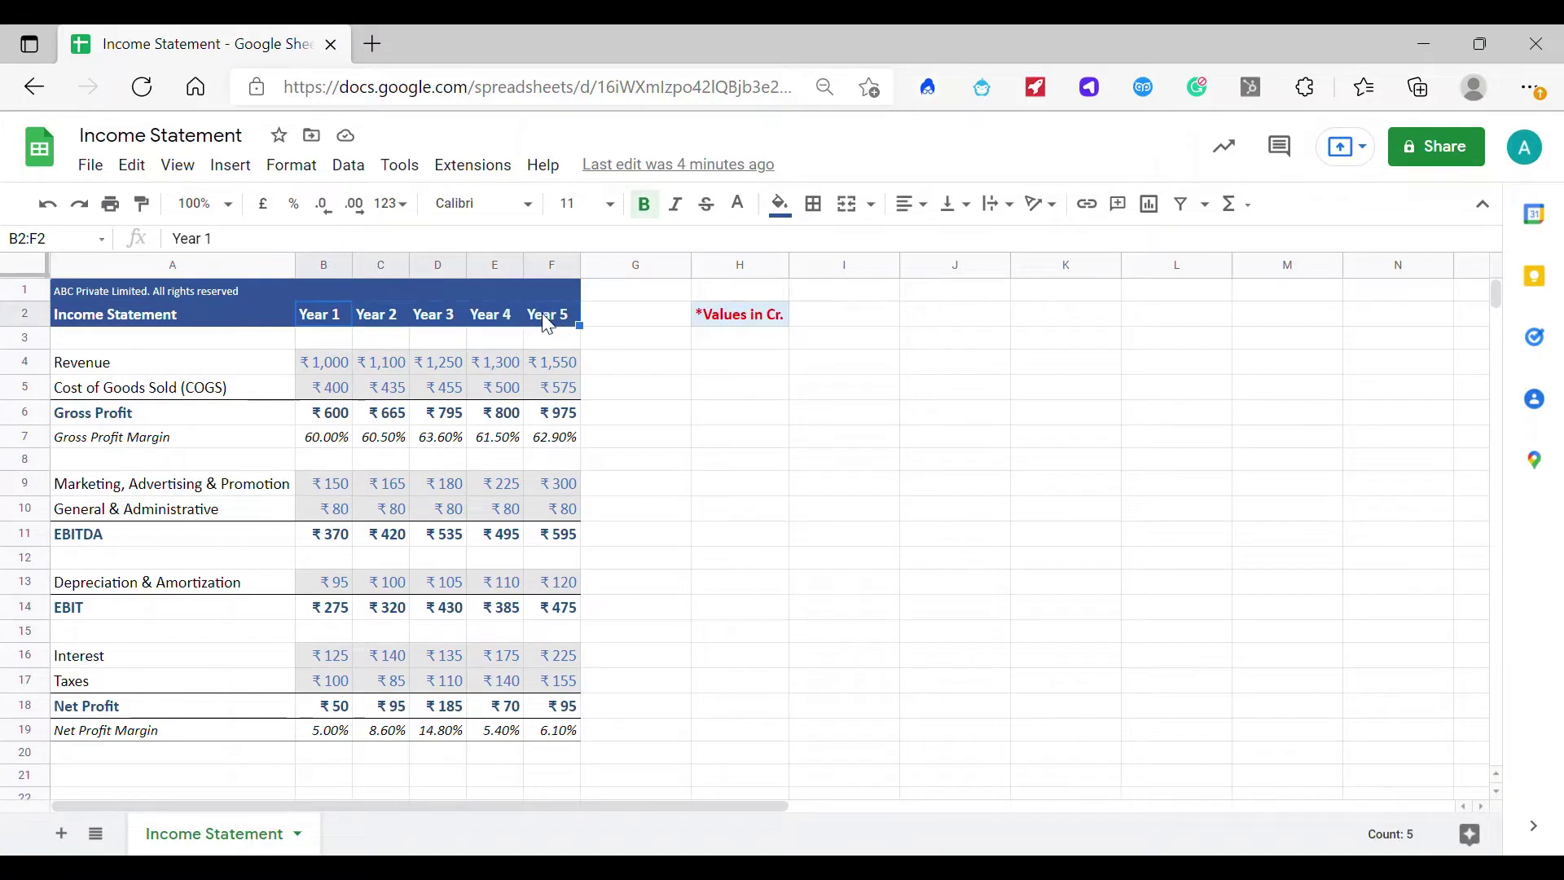
click(316, 362)
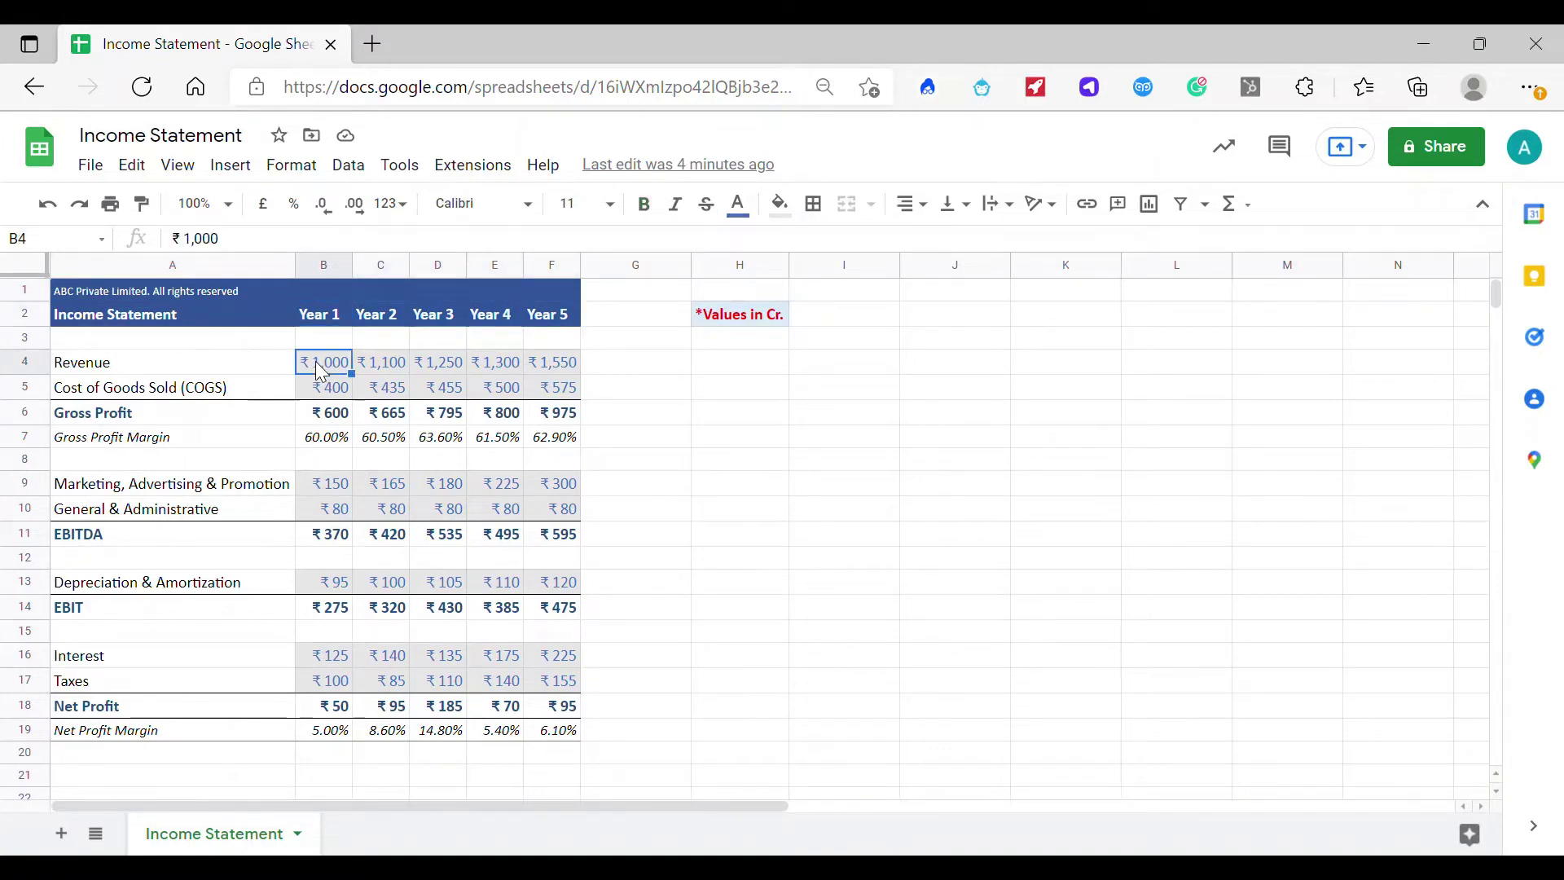
drag(322, 373, 570, 373)
click(573, 373)
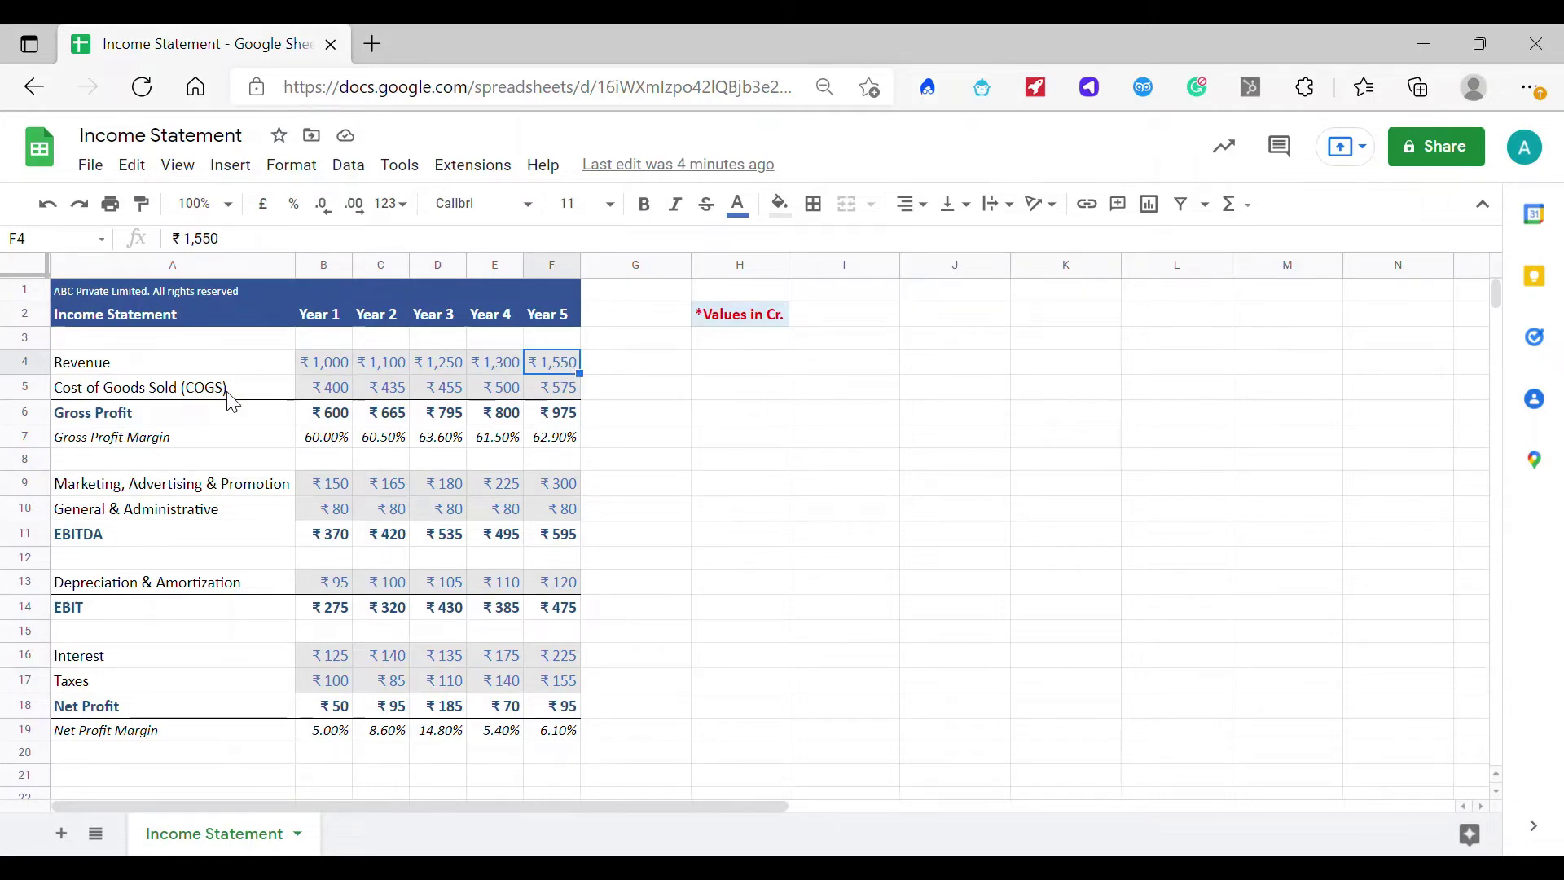
click(329, 394)
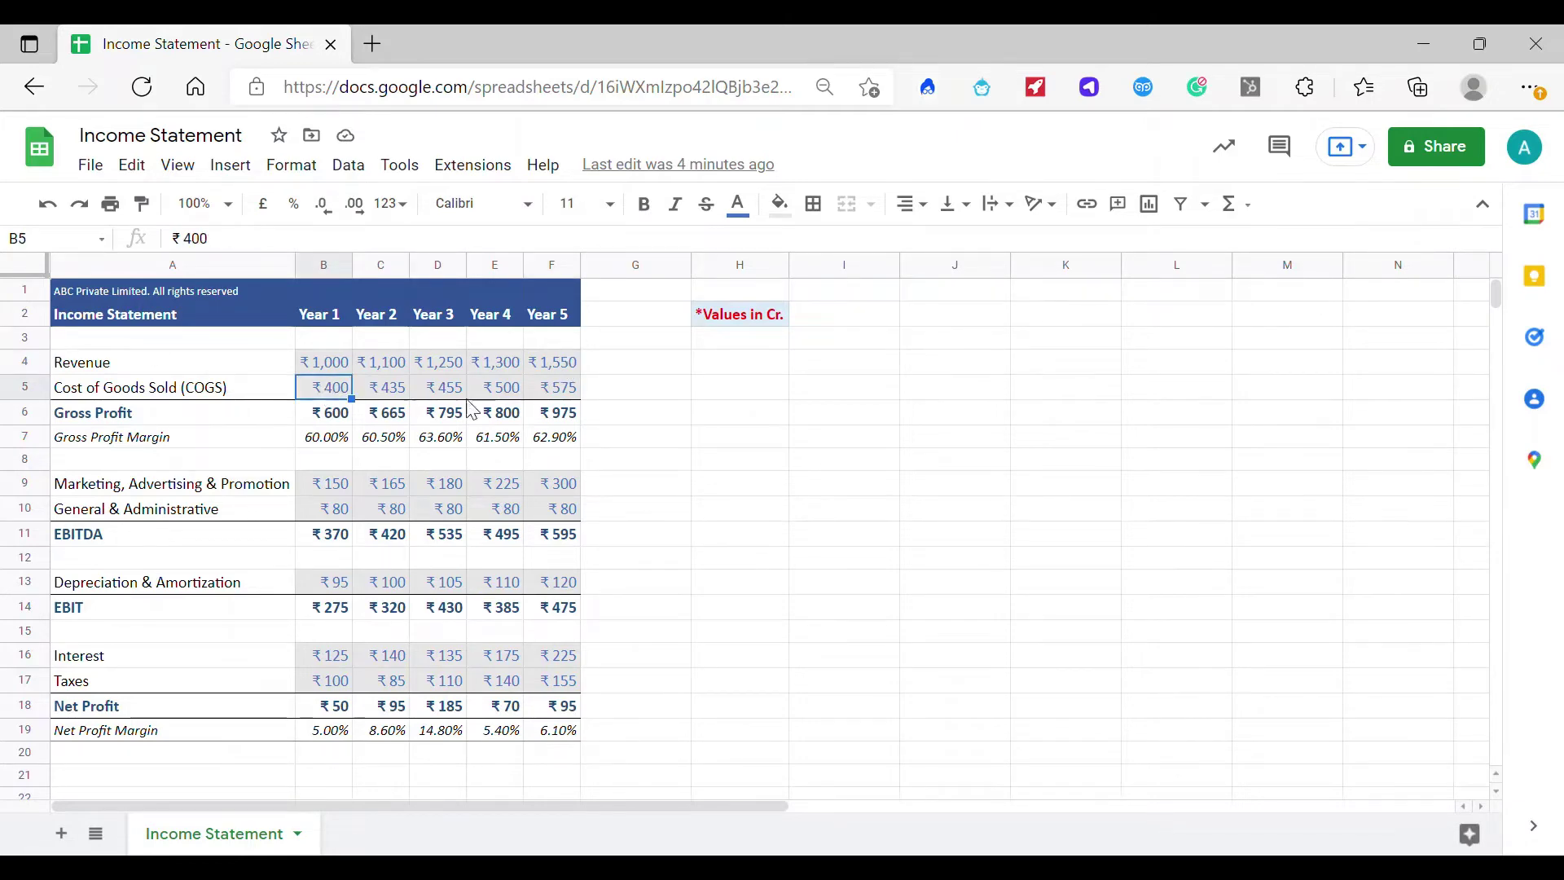
click(576, 403)
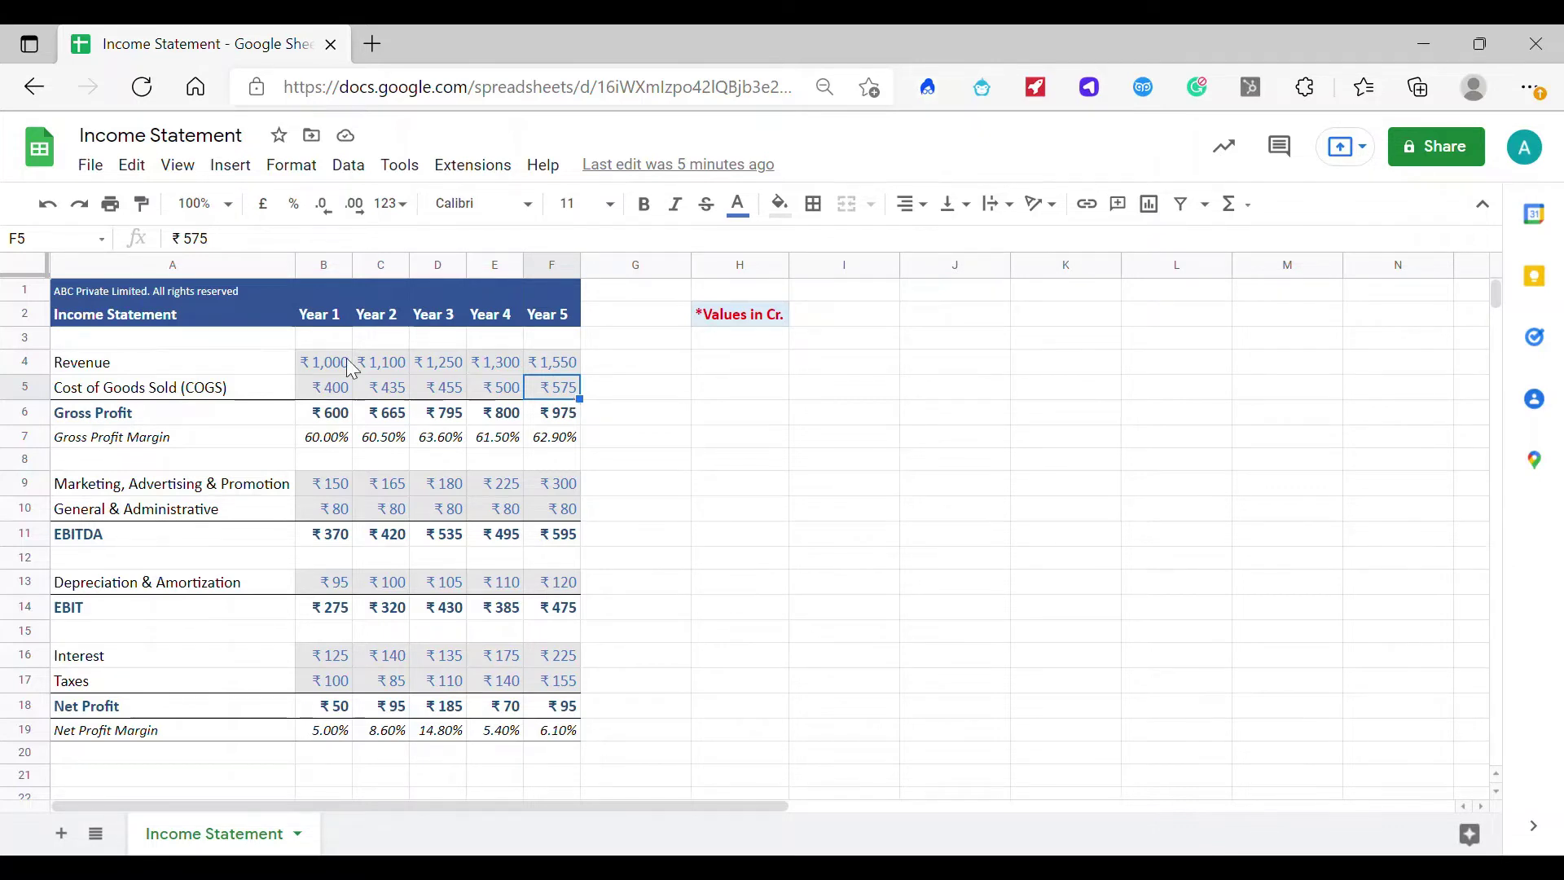
Examine the Year 1 column, reading Revenue, Cost of Goods Sold and the resulting Gross Profit.
click(318, 269)
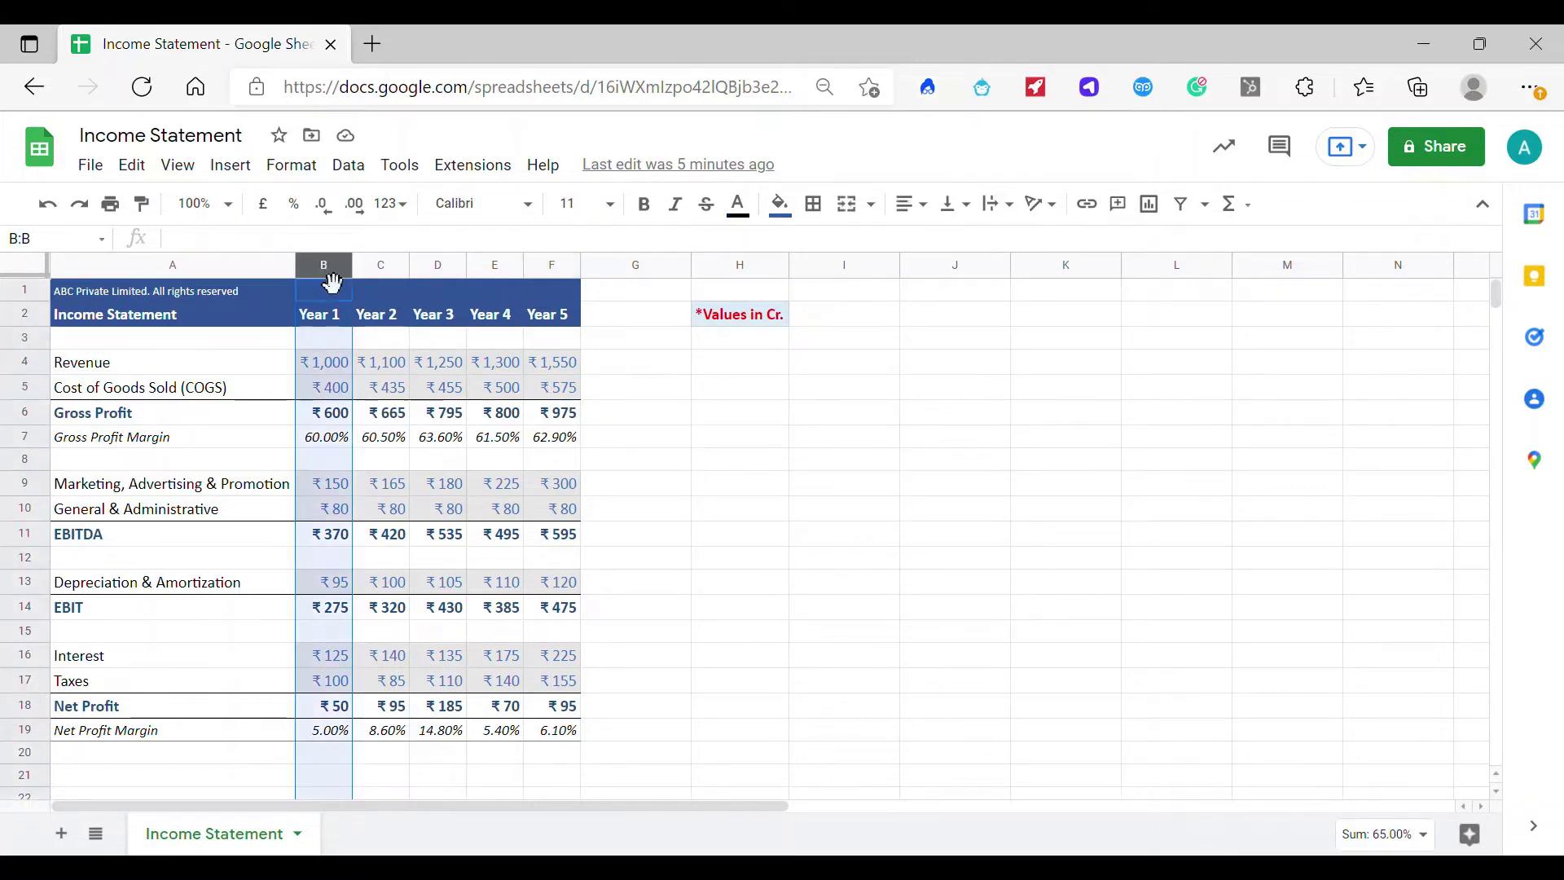
click(316, 364)
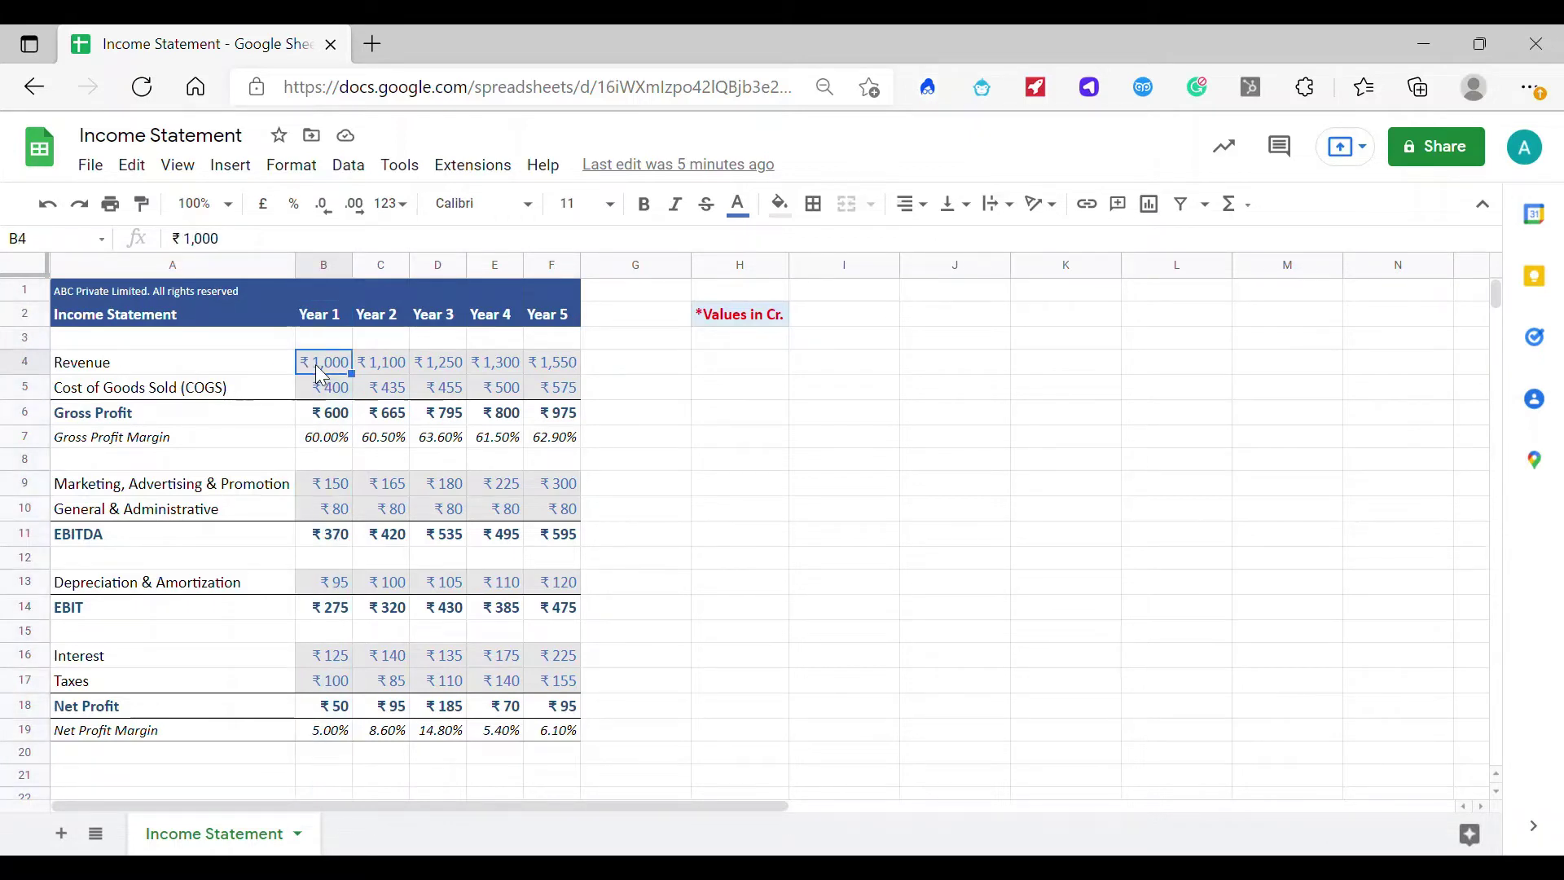
click(242, 389)
click(315, 397)
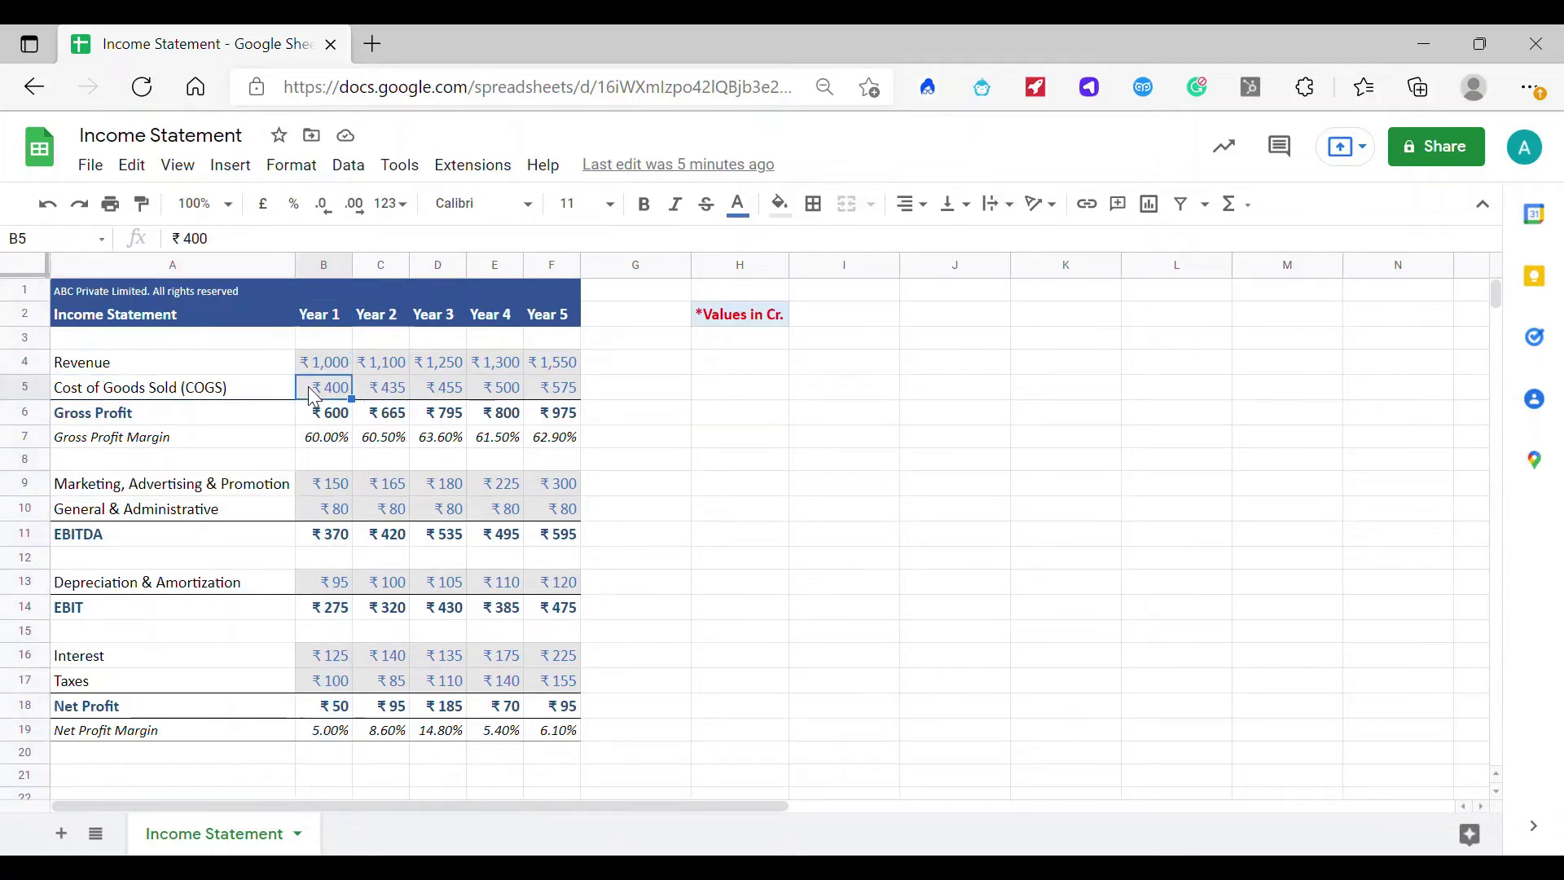
click(169, 413)
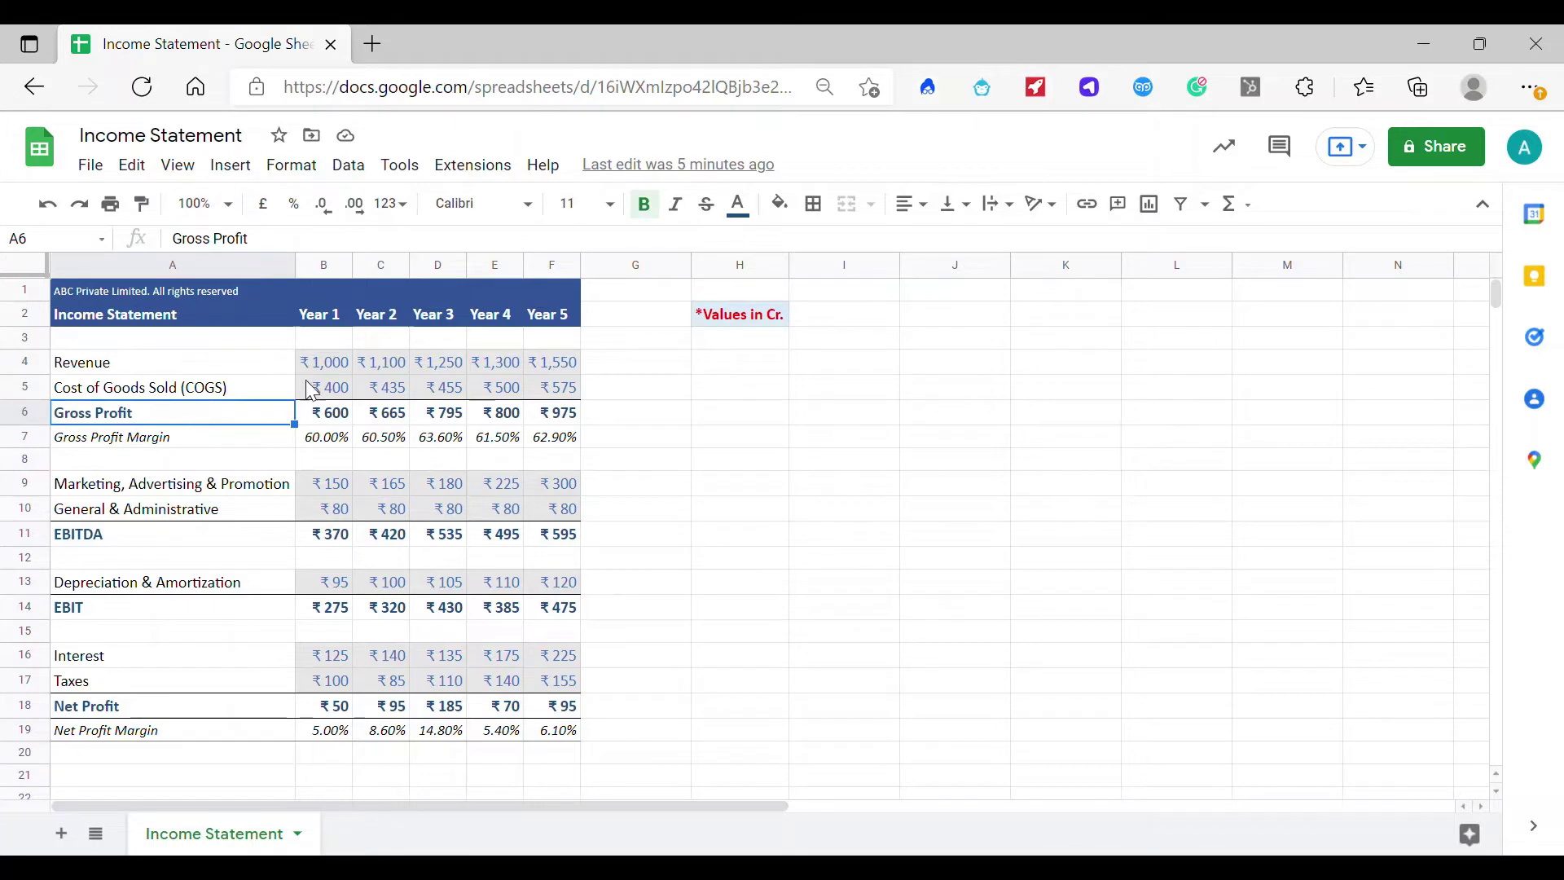
click(331, 414)
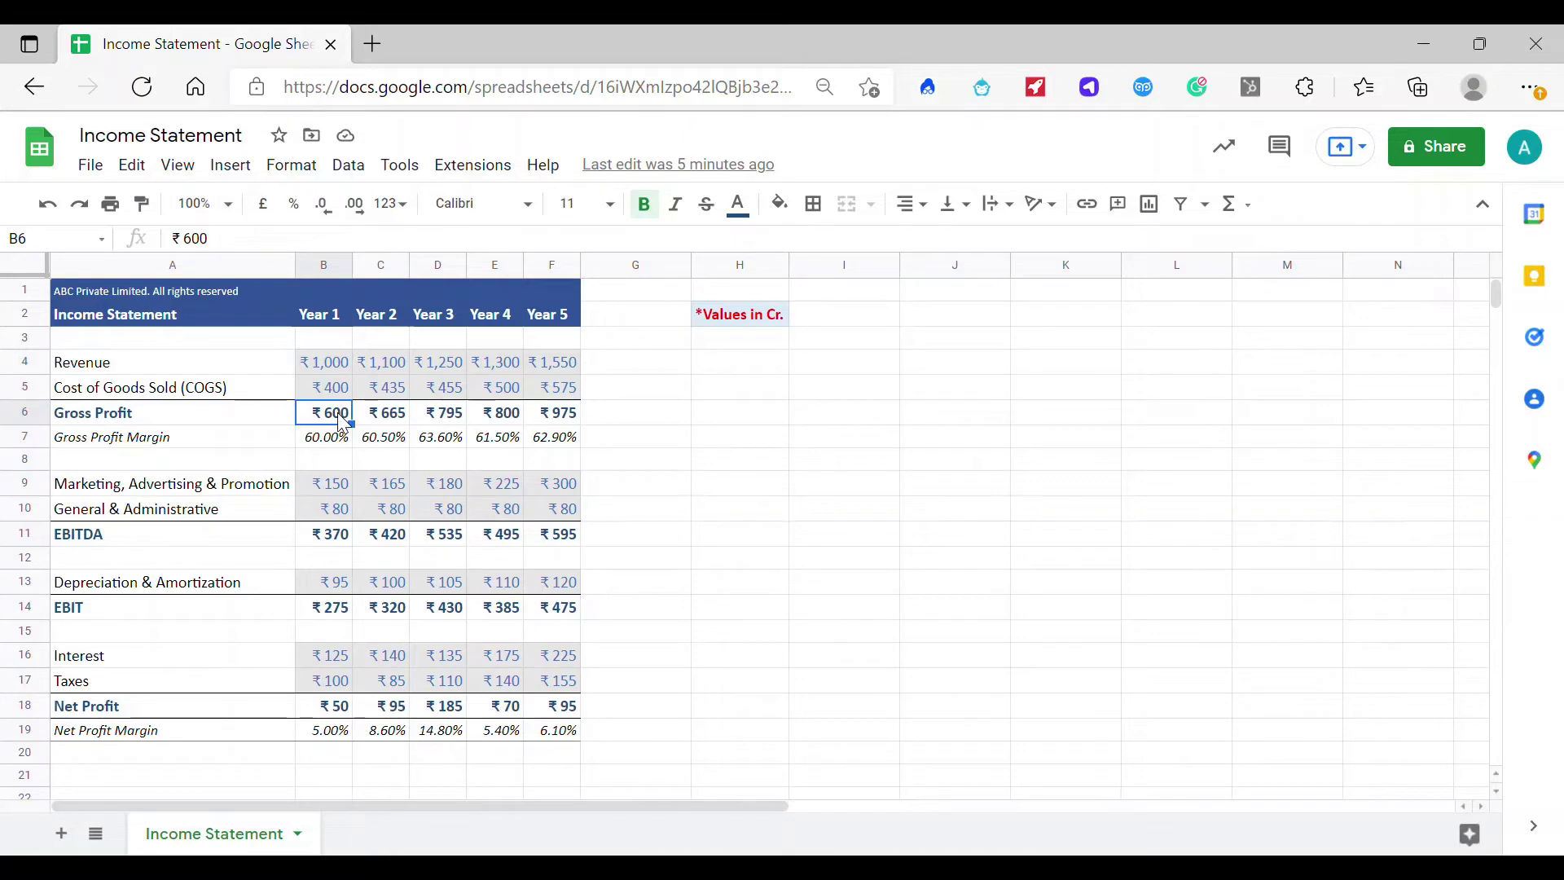
Compare the Year 1 Gross Profit with Revenue to examine the Gross Profit Margin.
click(199, 448)
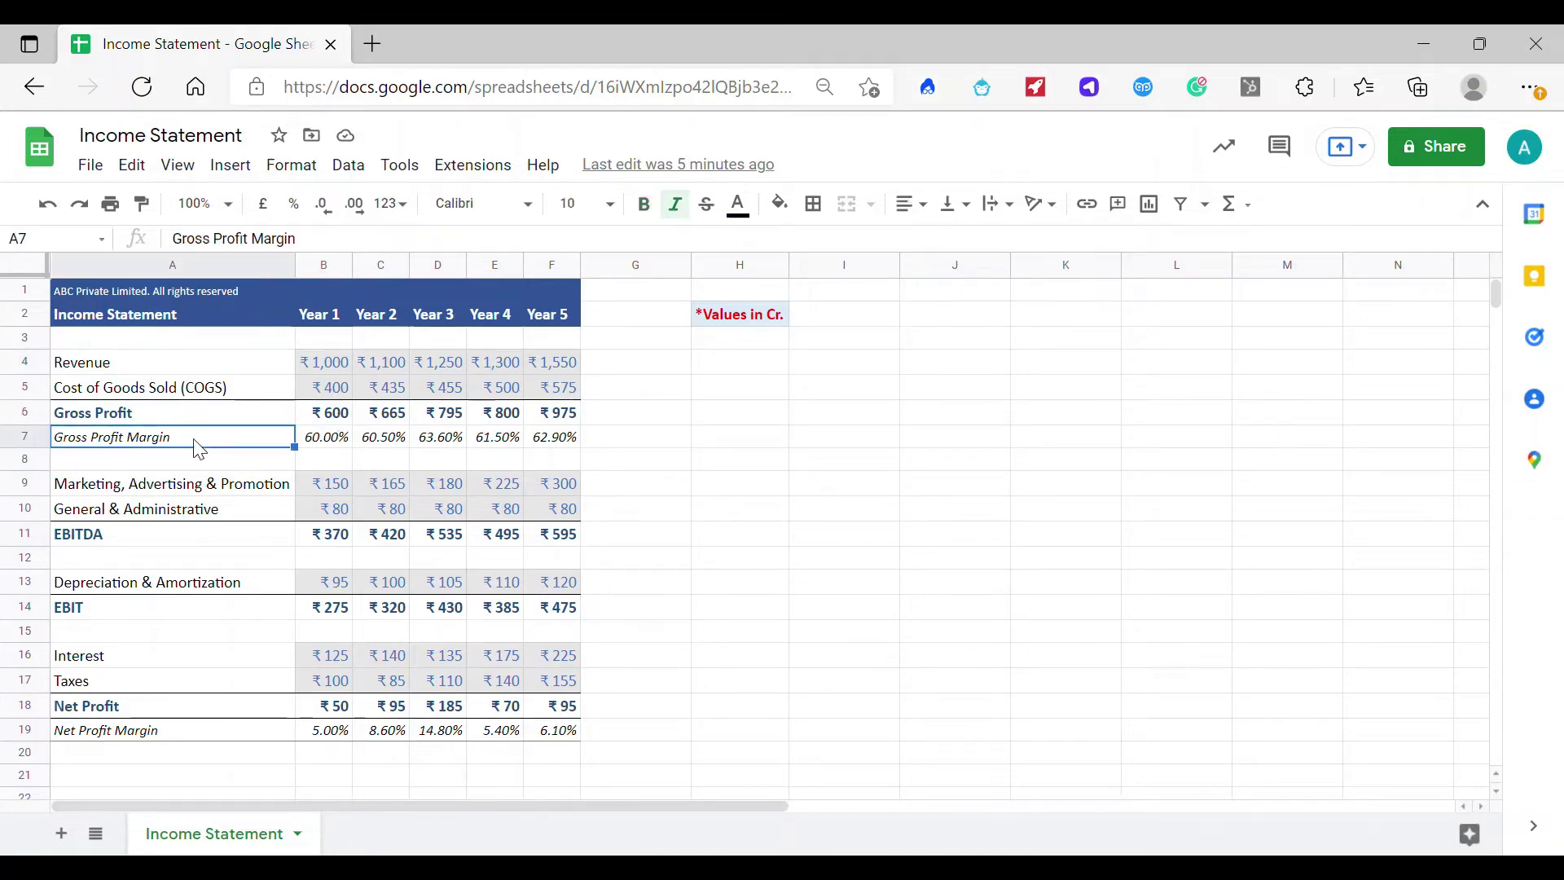
click(342, 413)
click(331, 366)
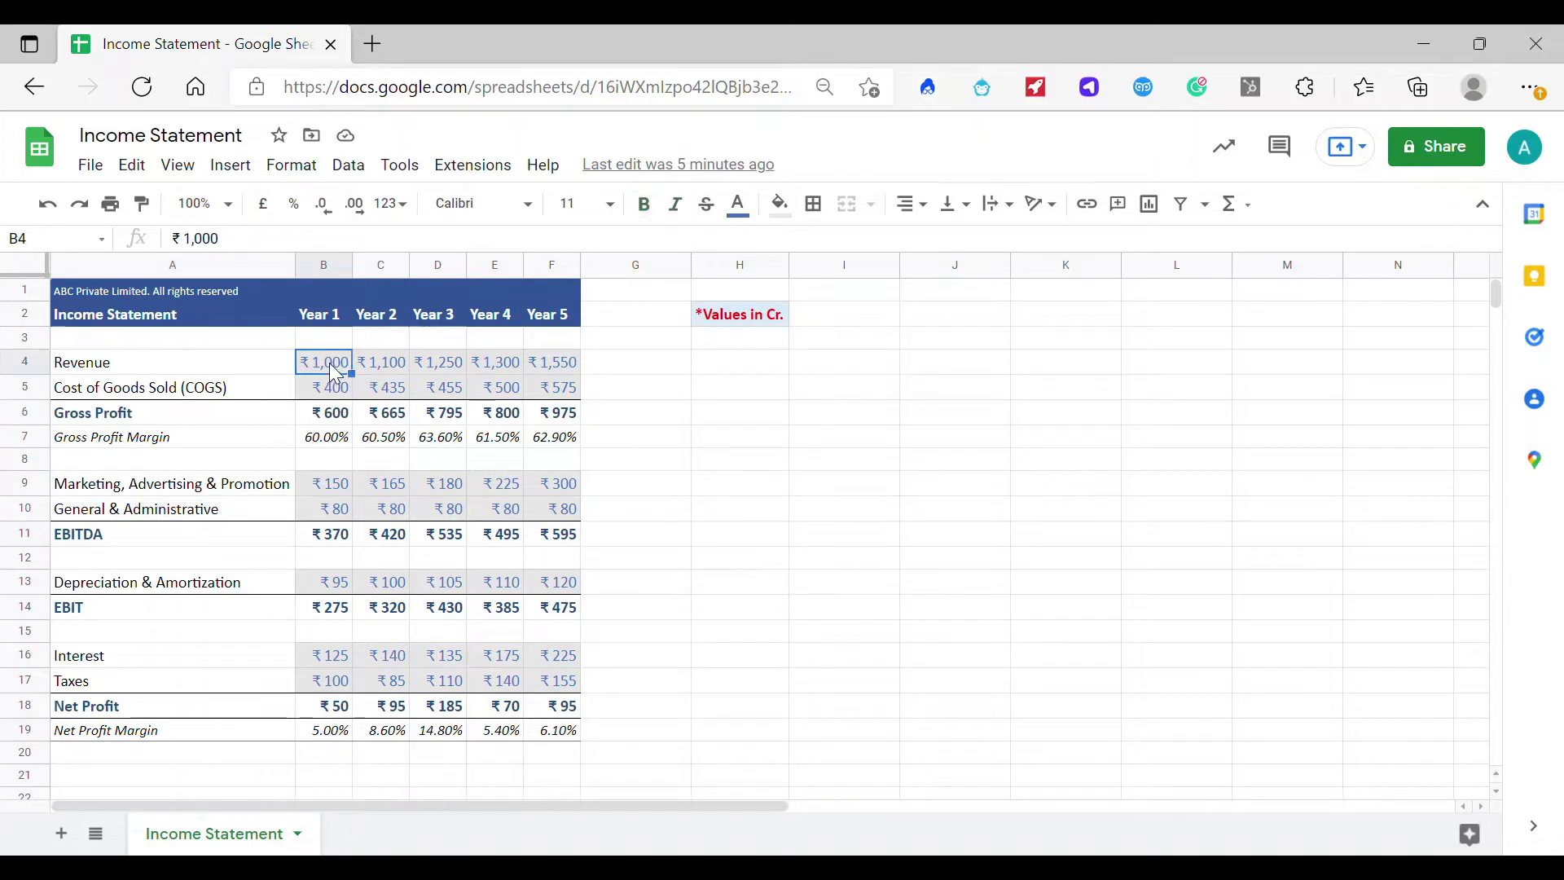
click(339, 442)
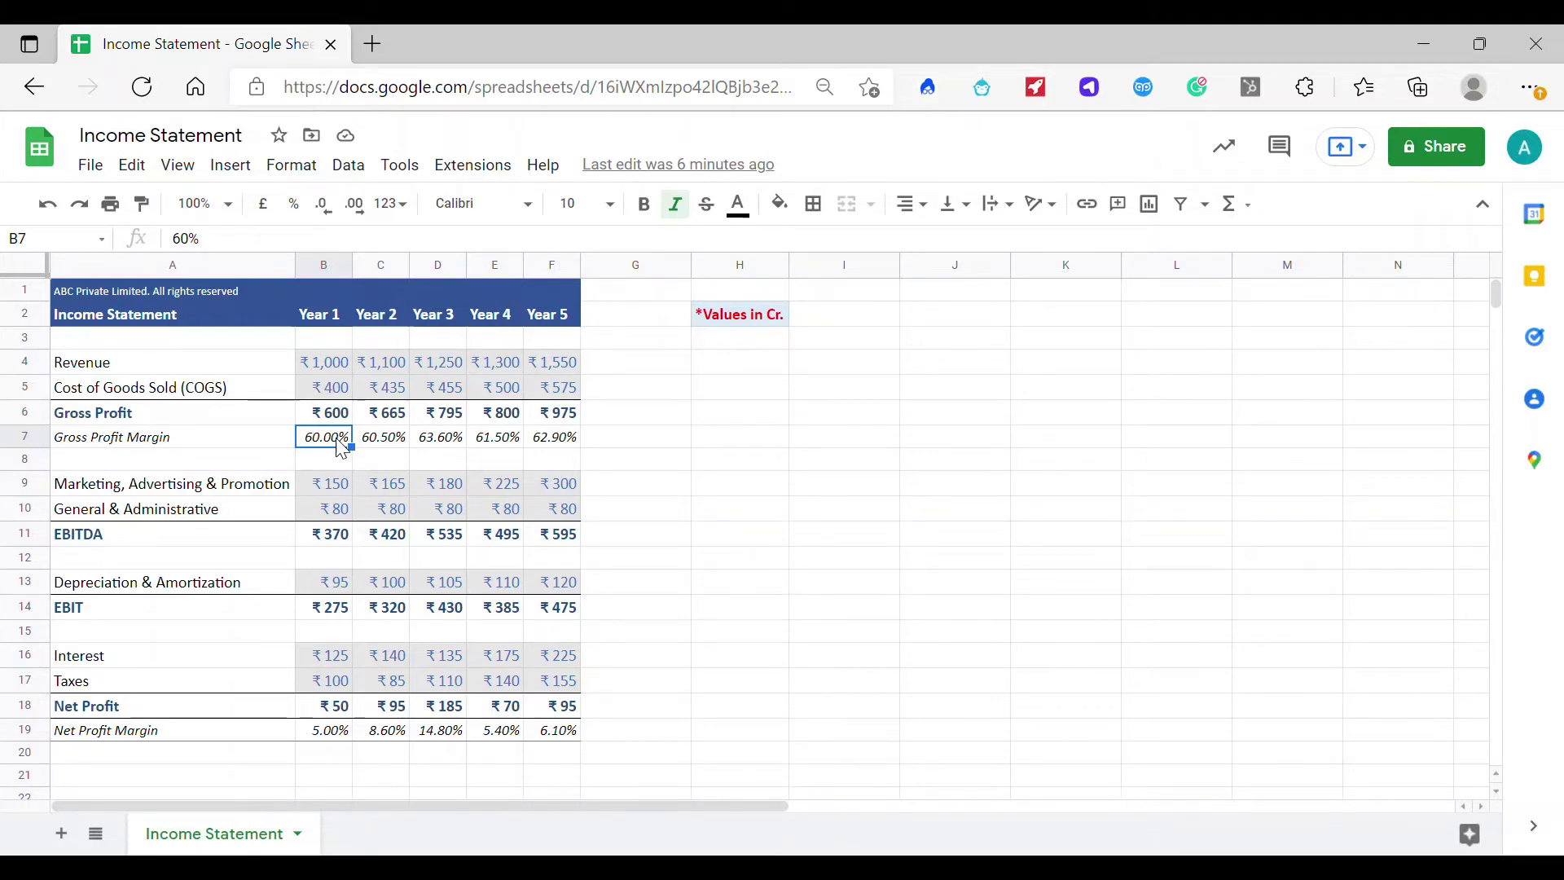
click(346, 365)
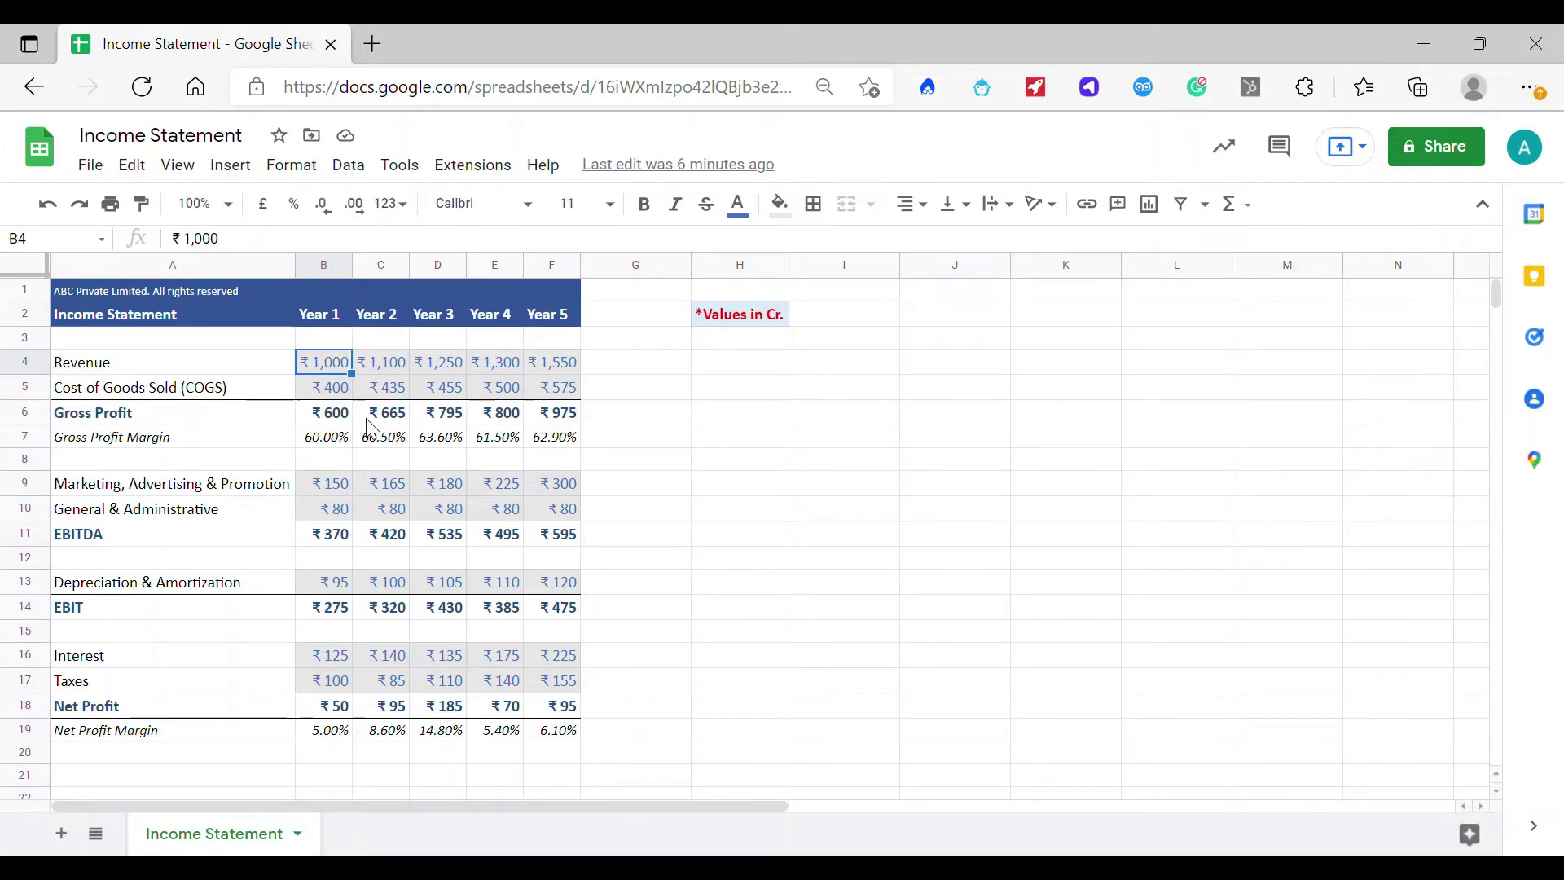
click(307, 446)
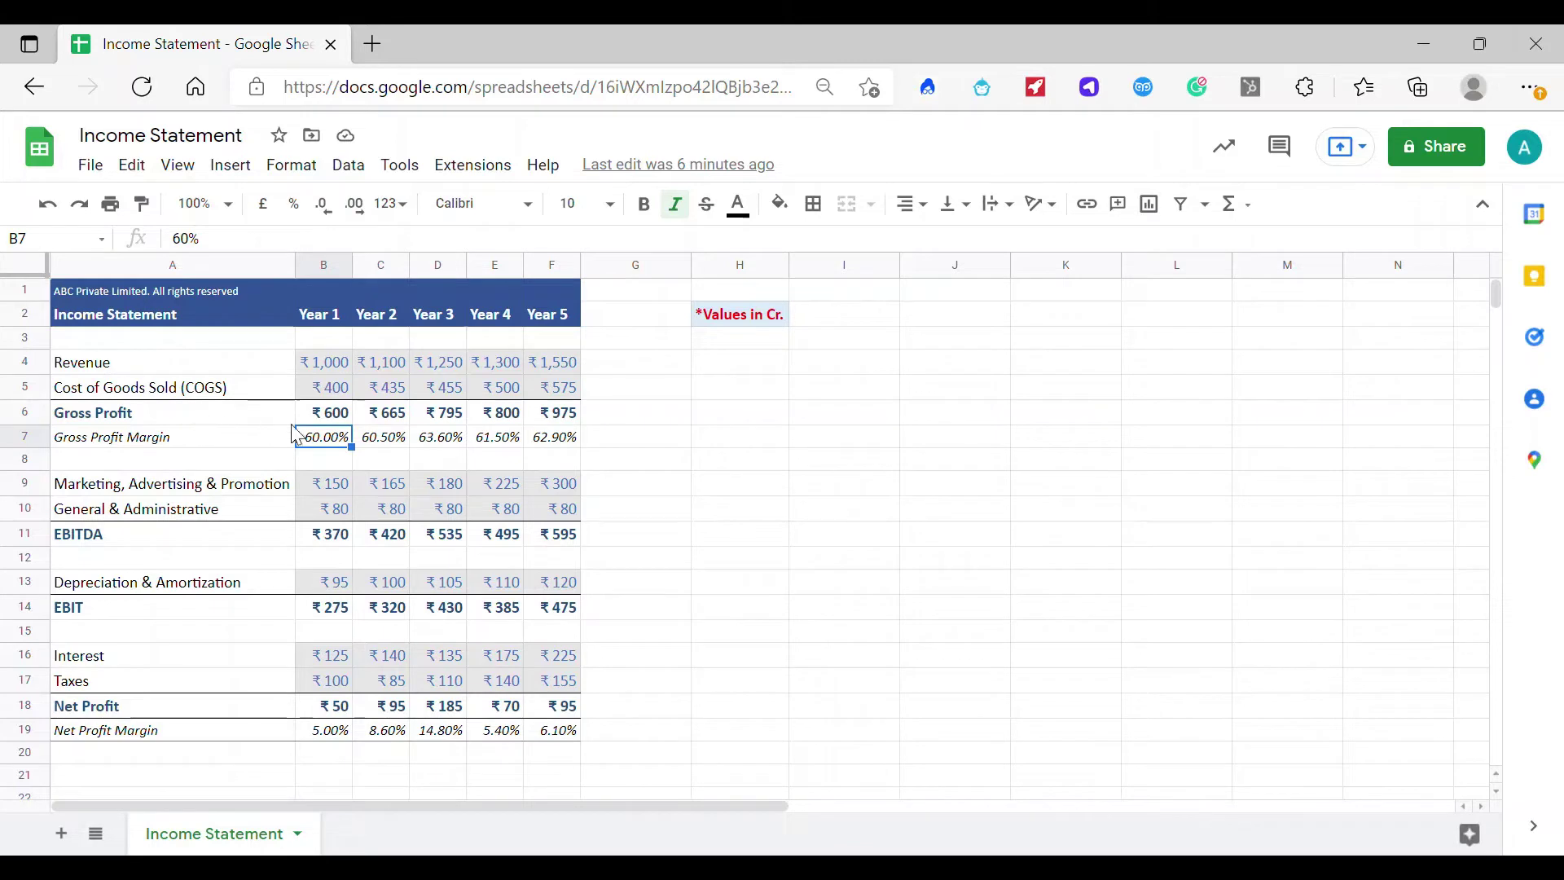
Read the Year 1 Gross Profit, Marketing, Advertising & Promotion, General & Administrative and EBITDA entries.
click(320, 420)
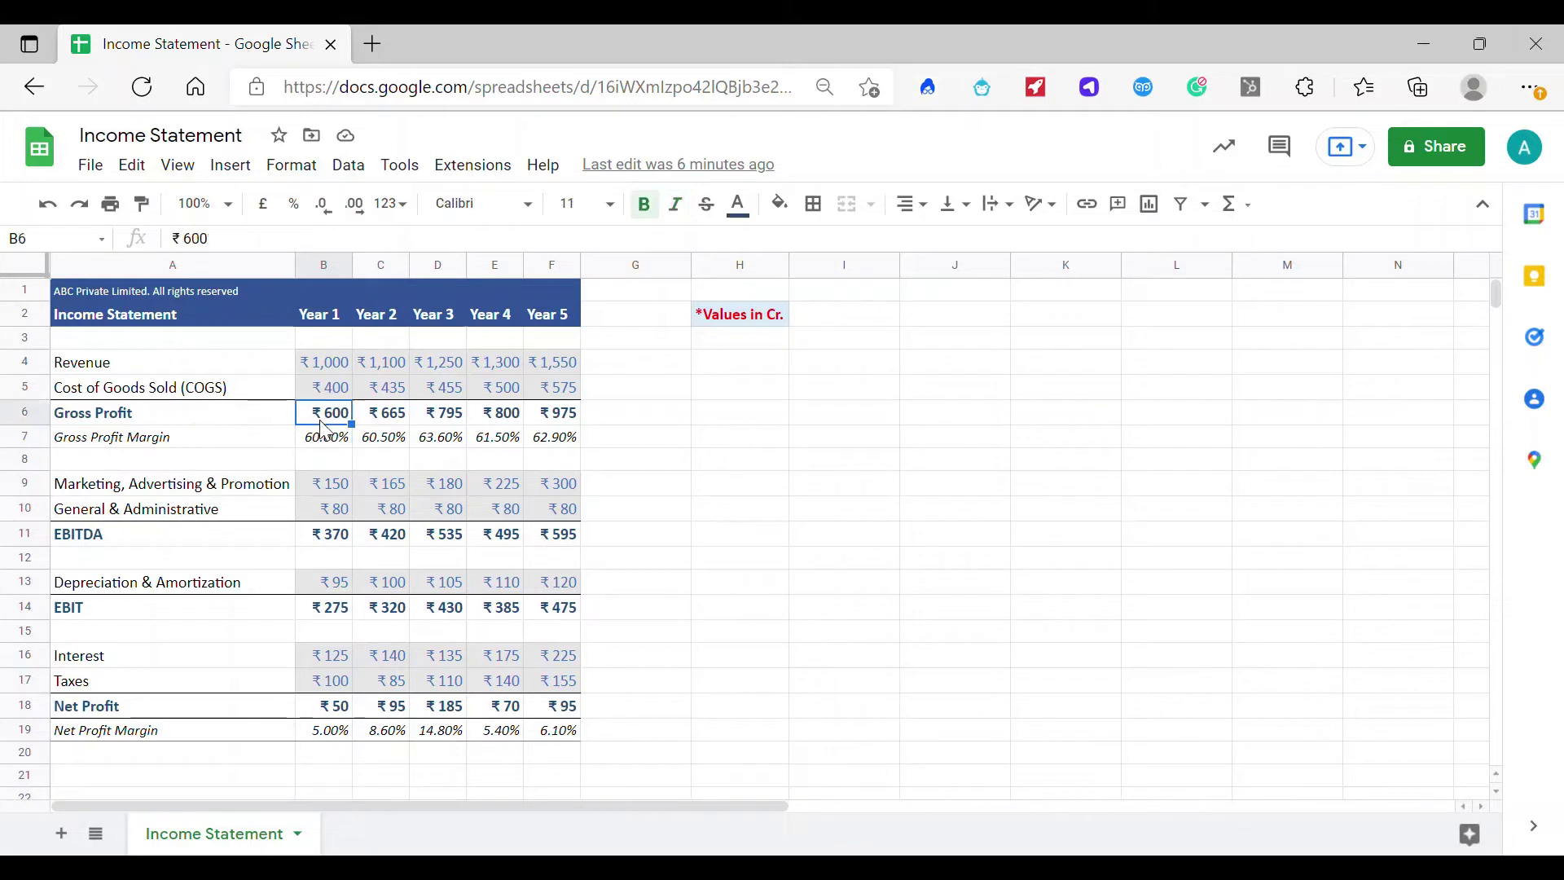
click(193, 491)
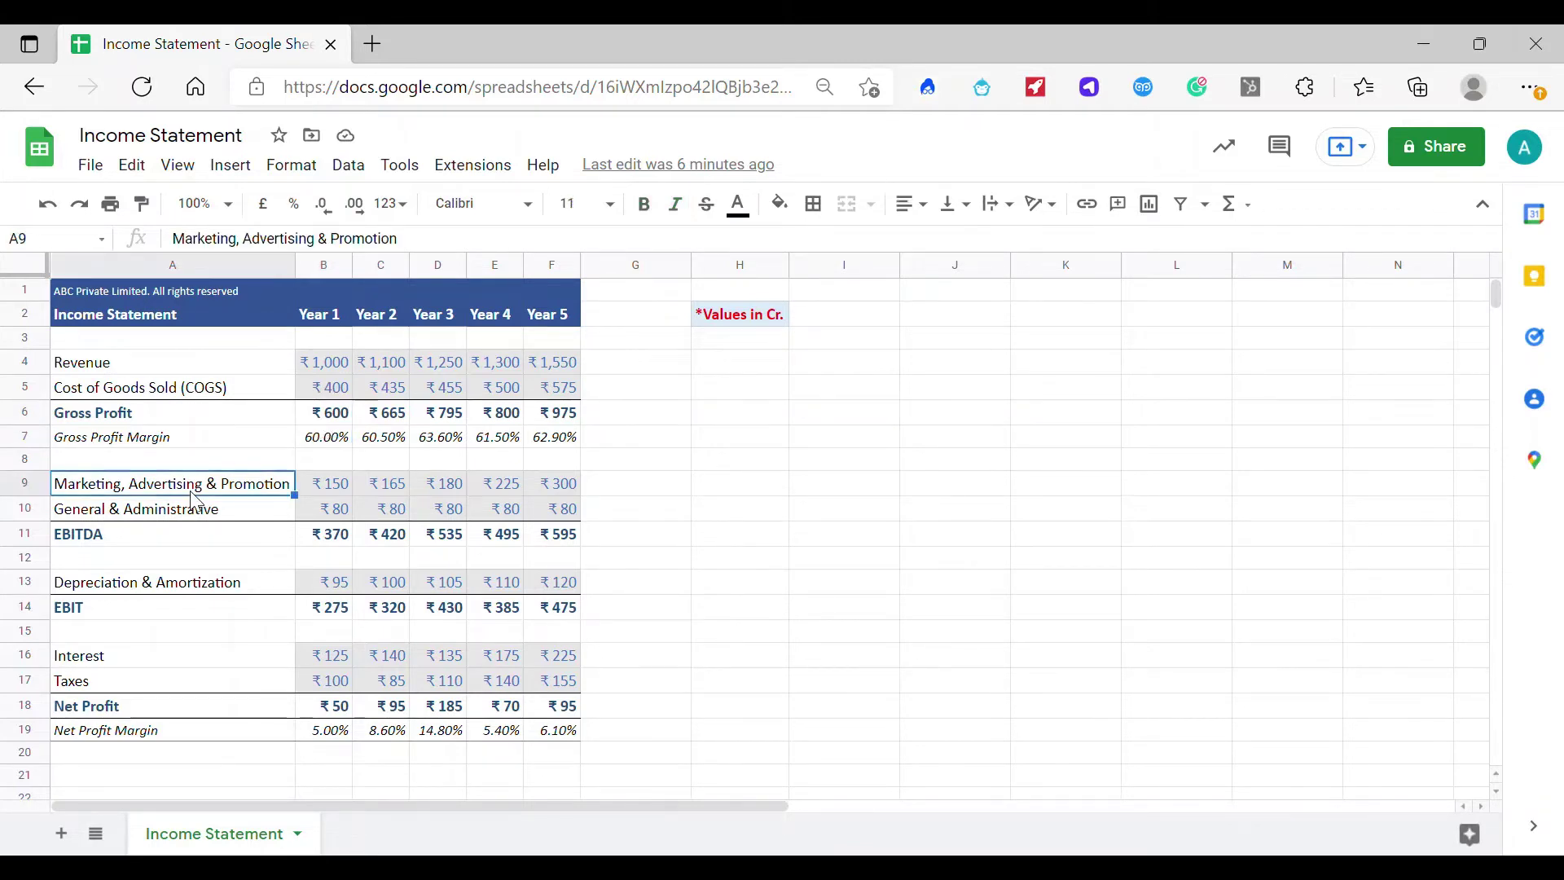
click(342, 488)
click(166, 513)
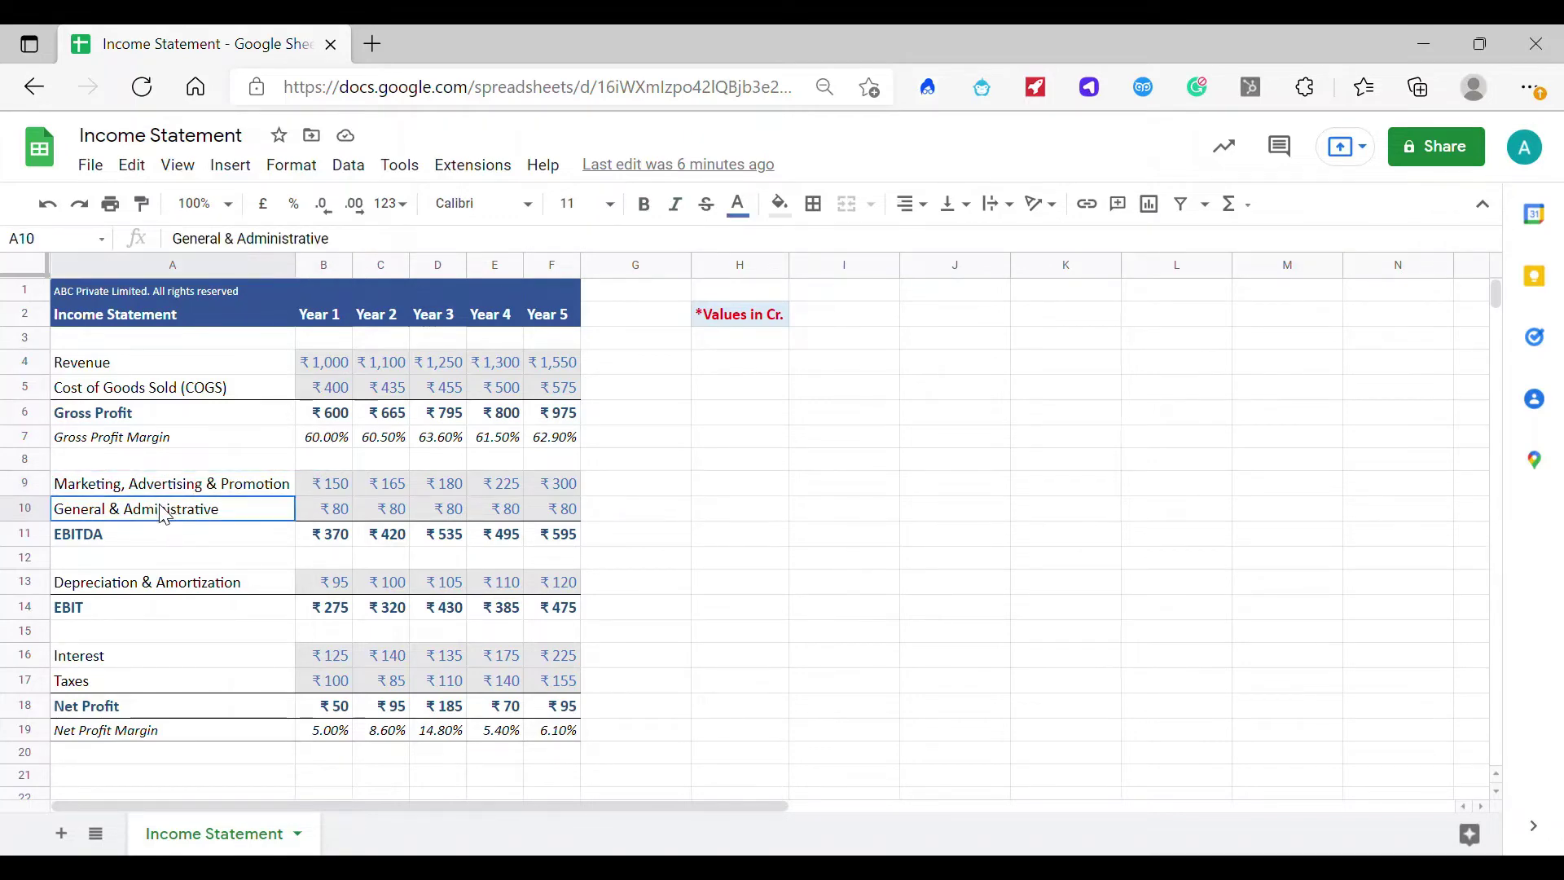
click(341, 525)
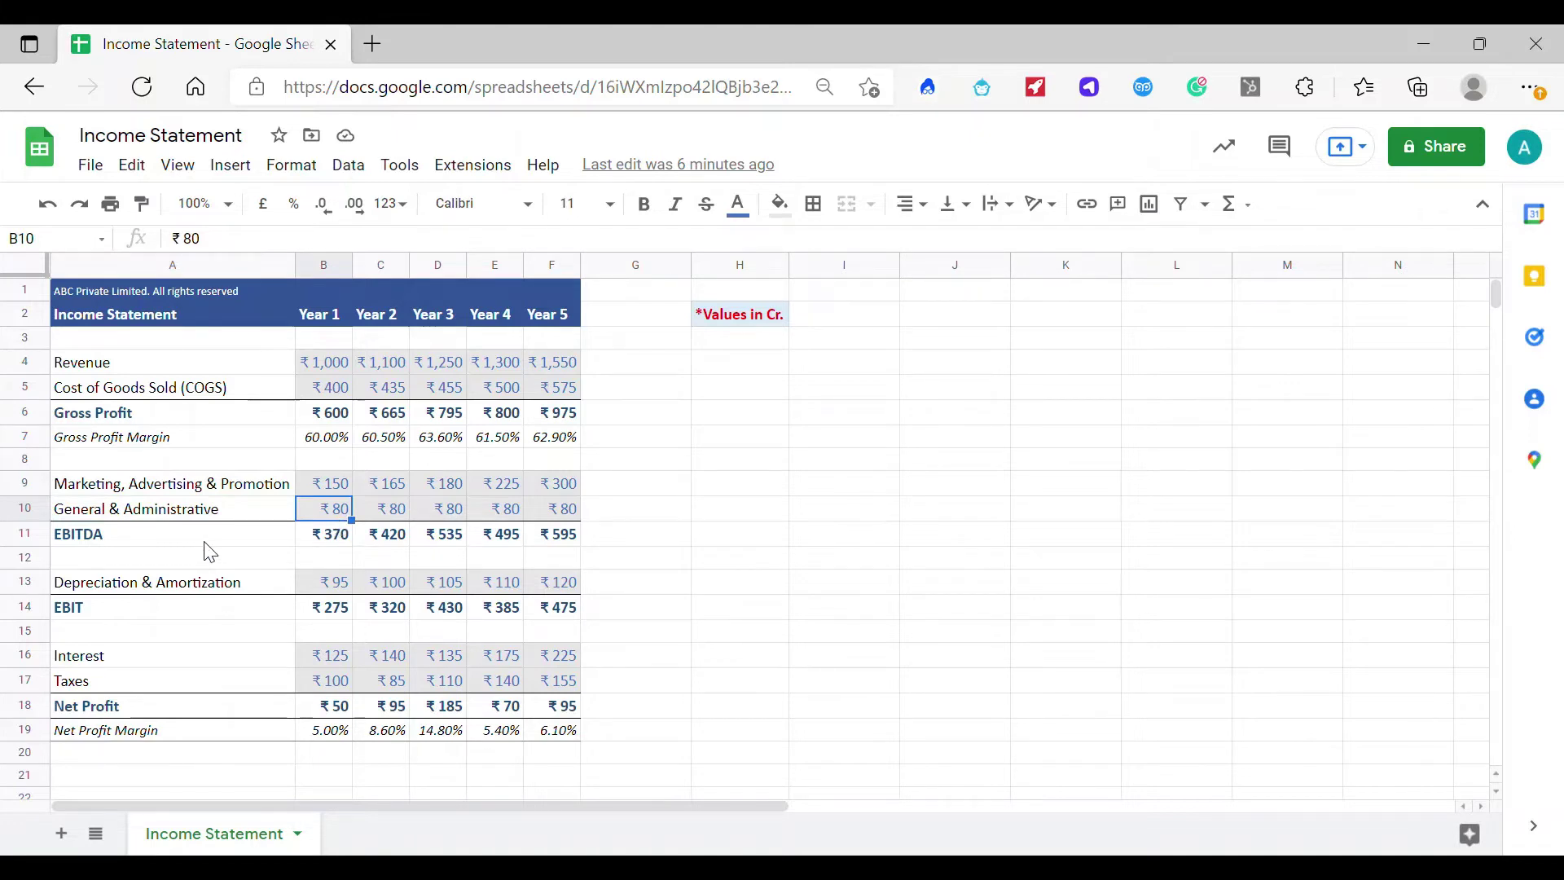
click(330, 547)
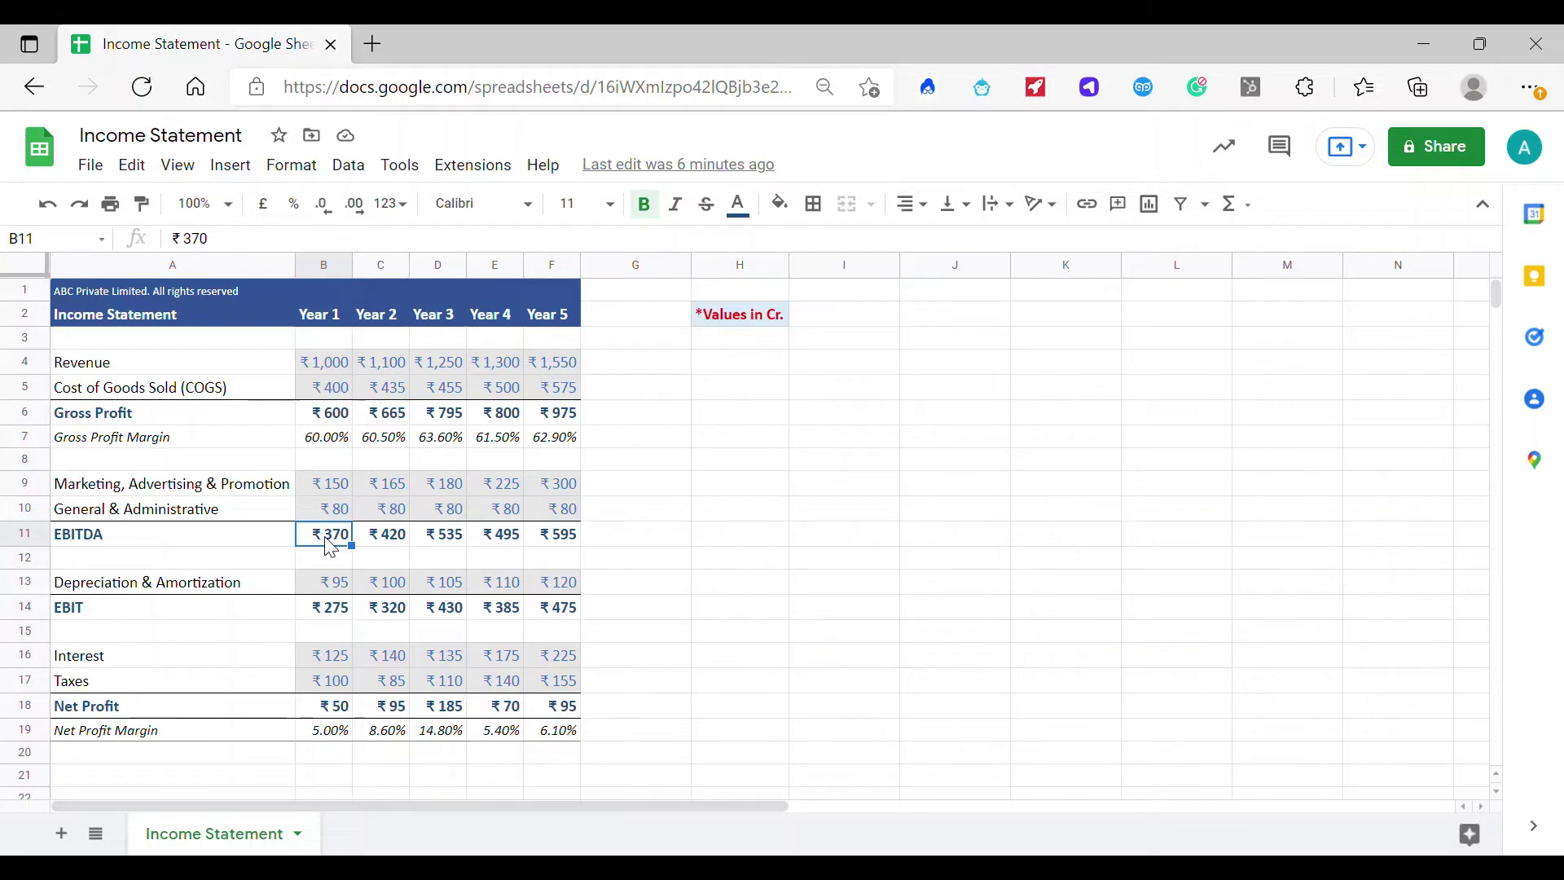
Trace how the Year 1 EBITDA is derived from Gross Profit less the marketing and administrative expenses.
click(333, 389)
click(342, 414)
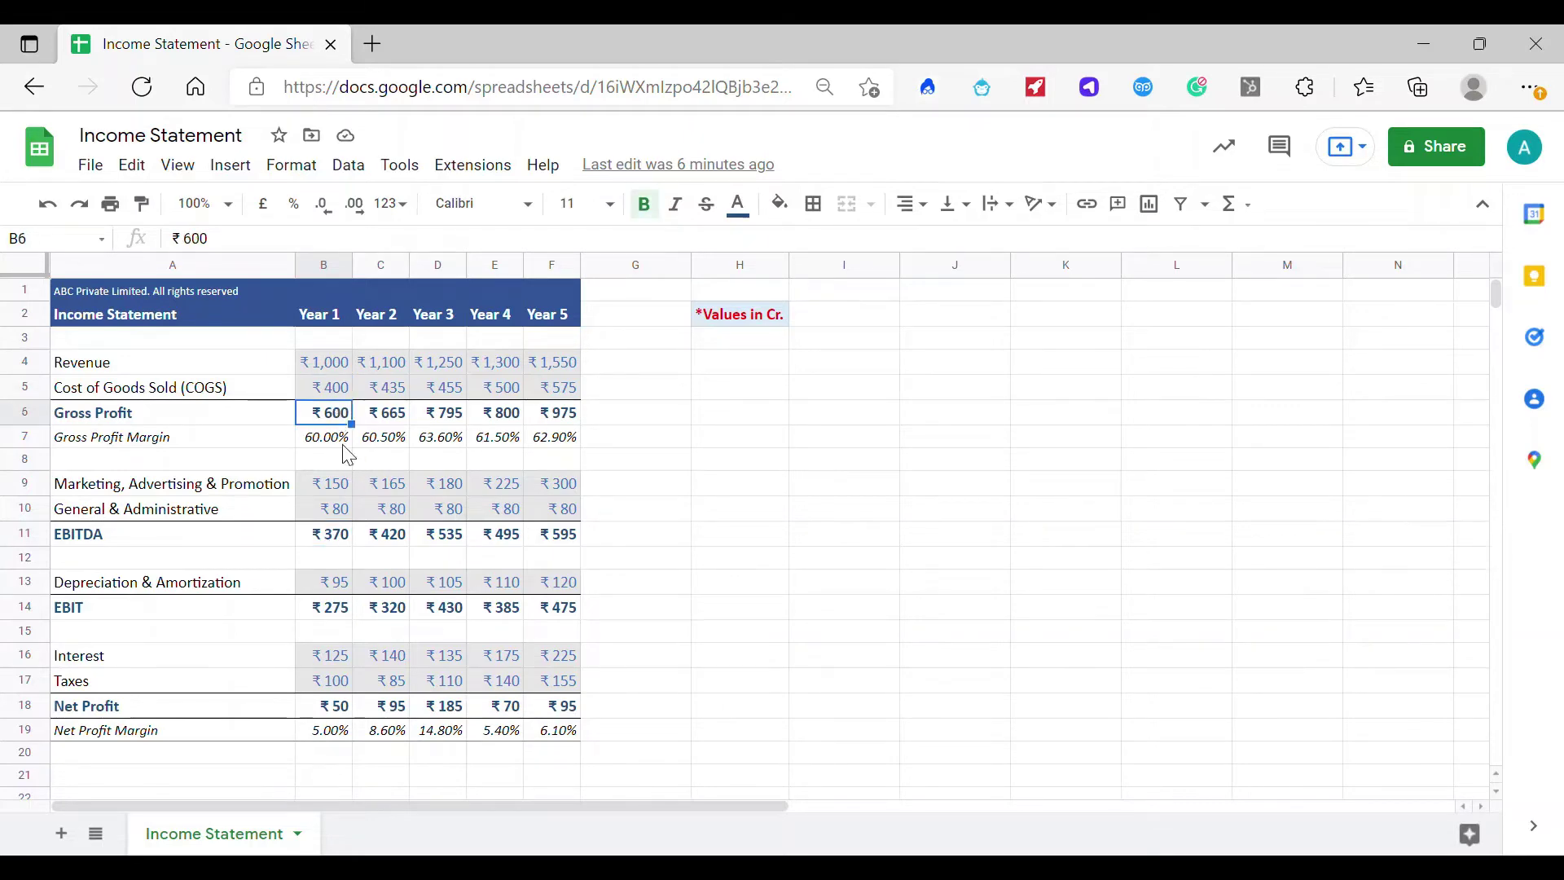
click(342, 488)
click(348, 516)
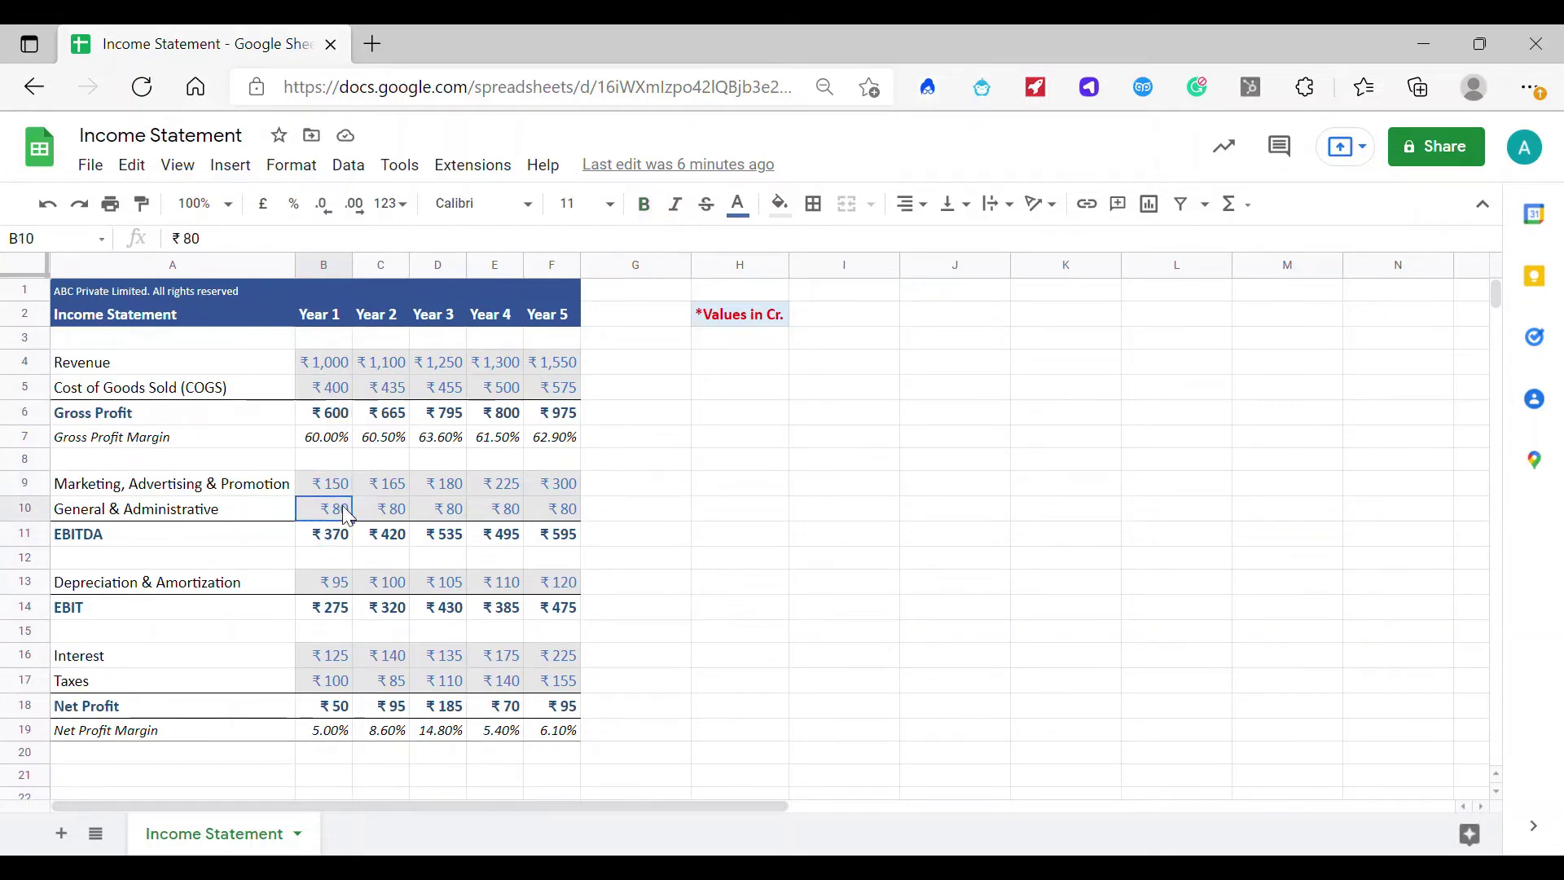
click(348, 544)
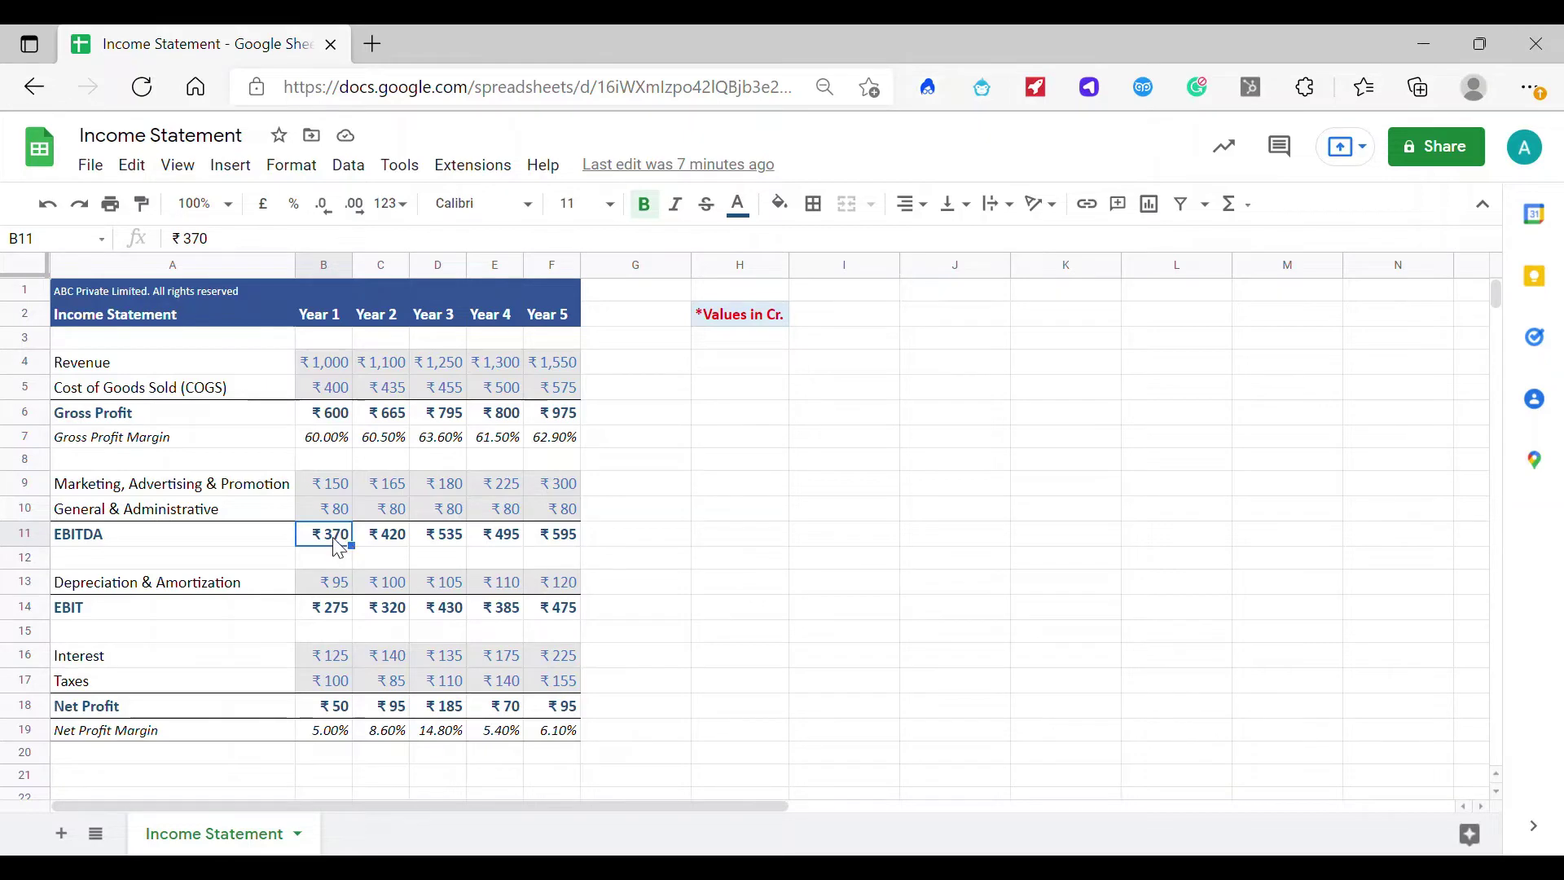
Examine Year 1 Depreciation & Amortization and EBIT, and compare the EBIT, EBITDA, Interest, Taxes and Depreciation & Amortization row labels.
click(344, 585)
click(348, 621)
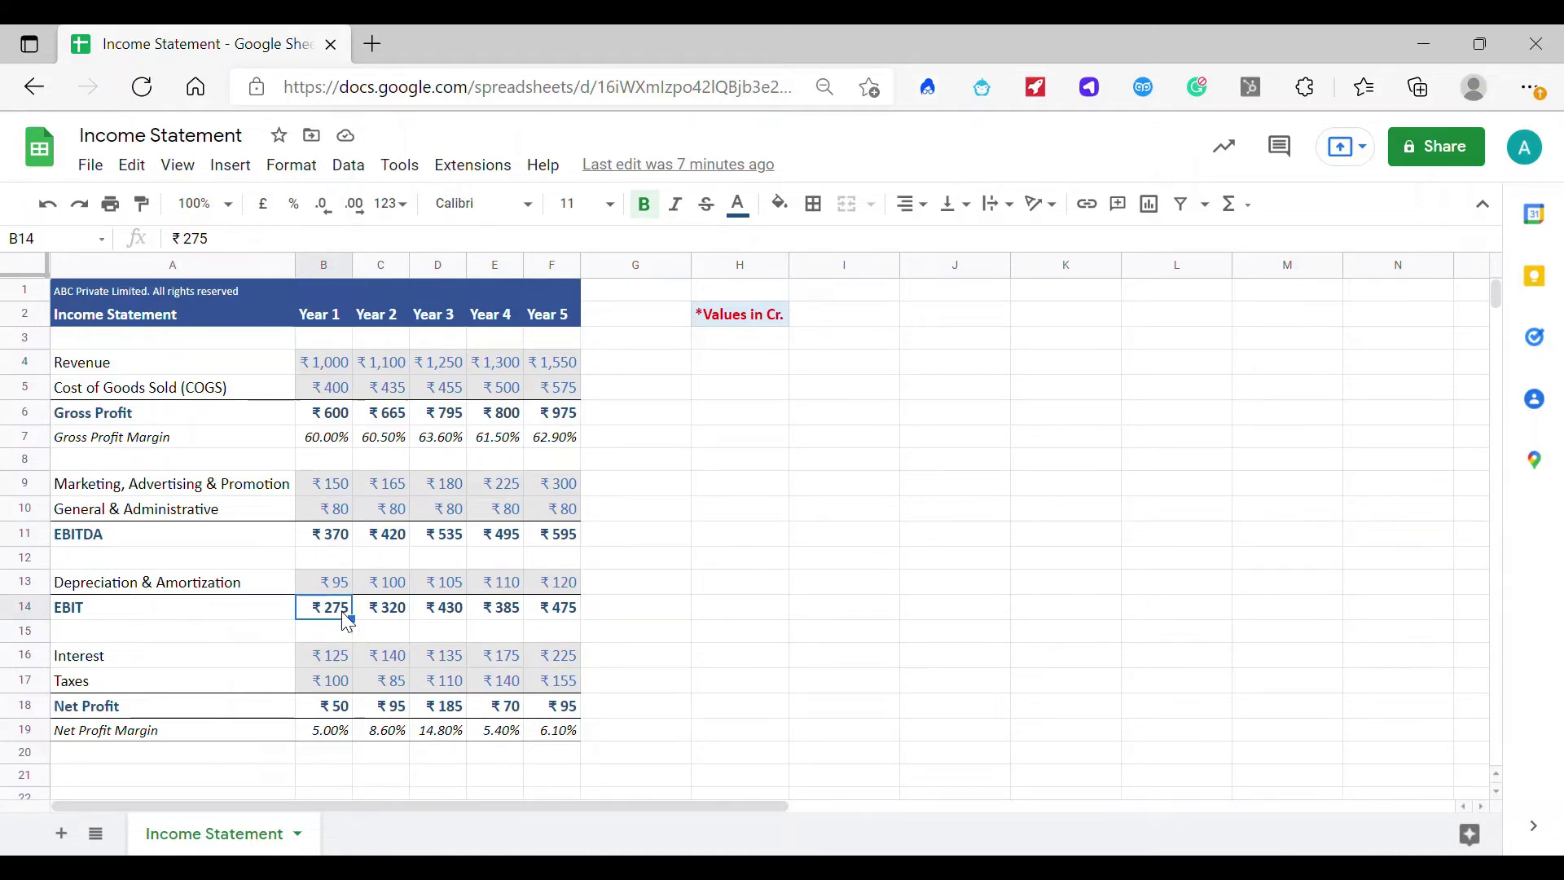
click(117, 612)
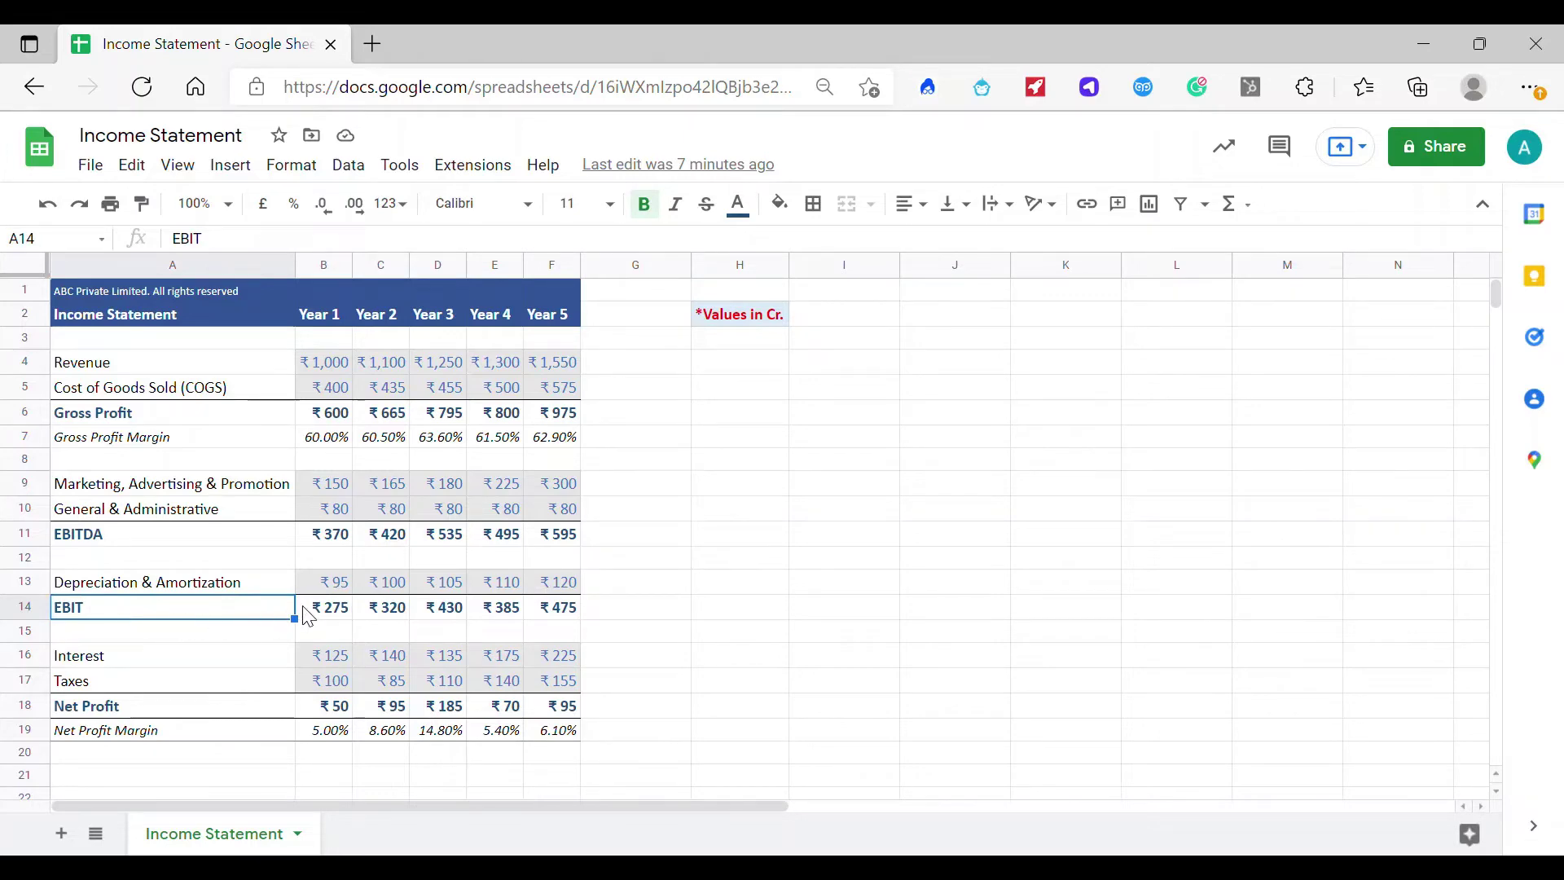
click(171, 543)
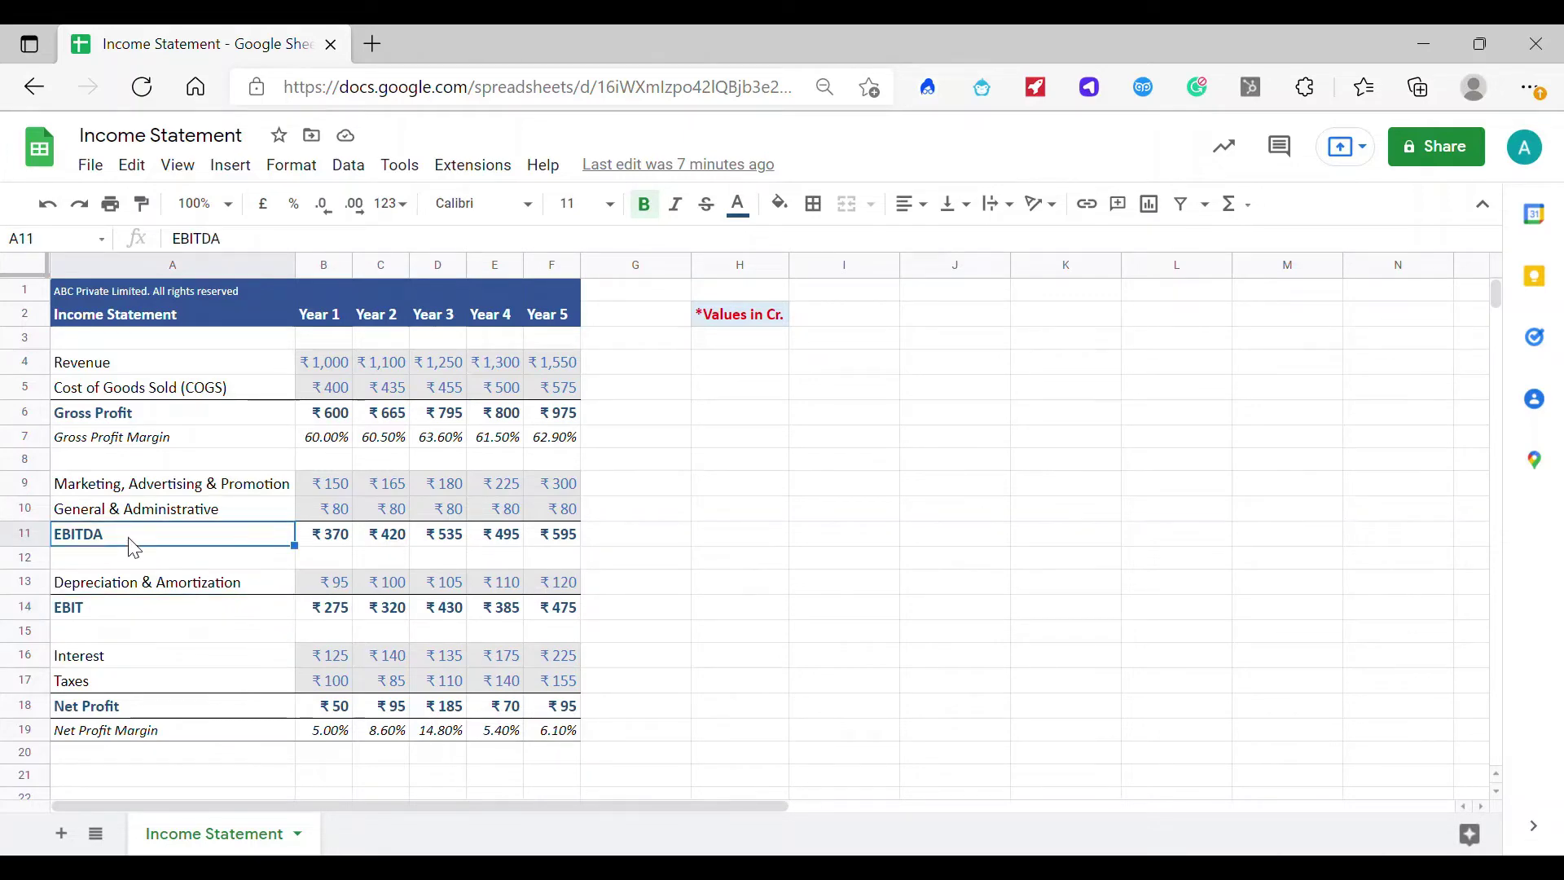
click(108, 660)
click(110, 685)
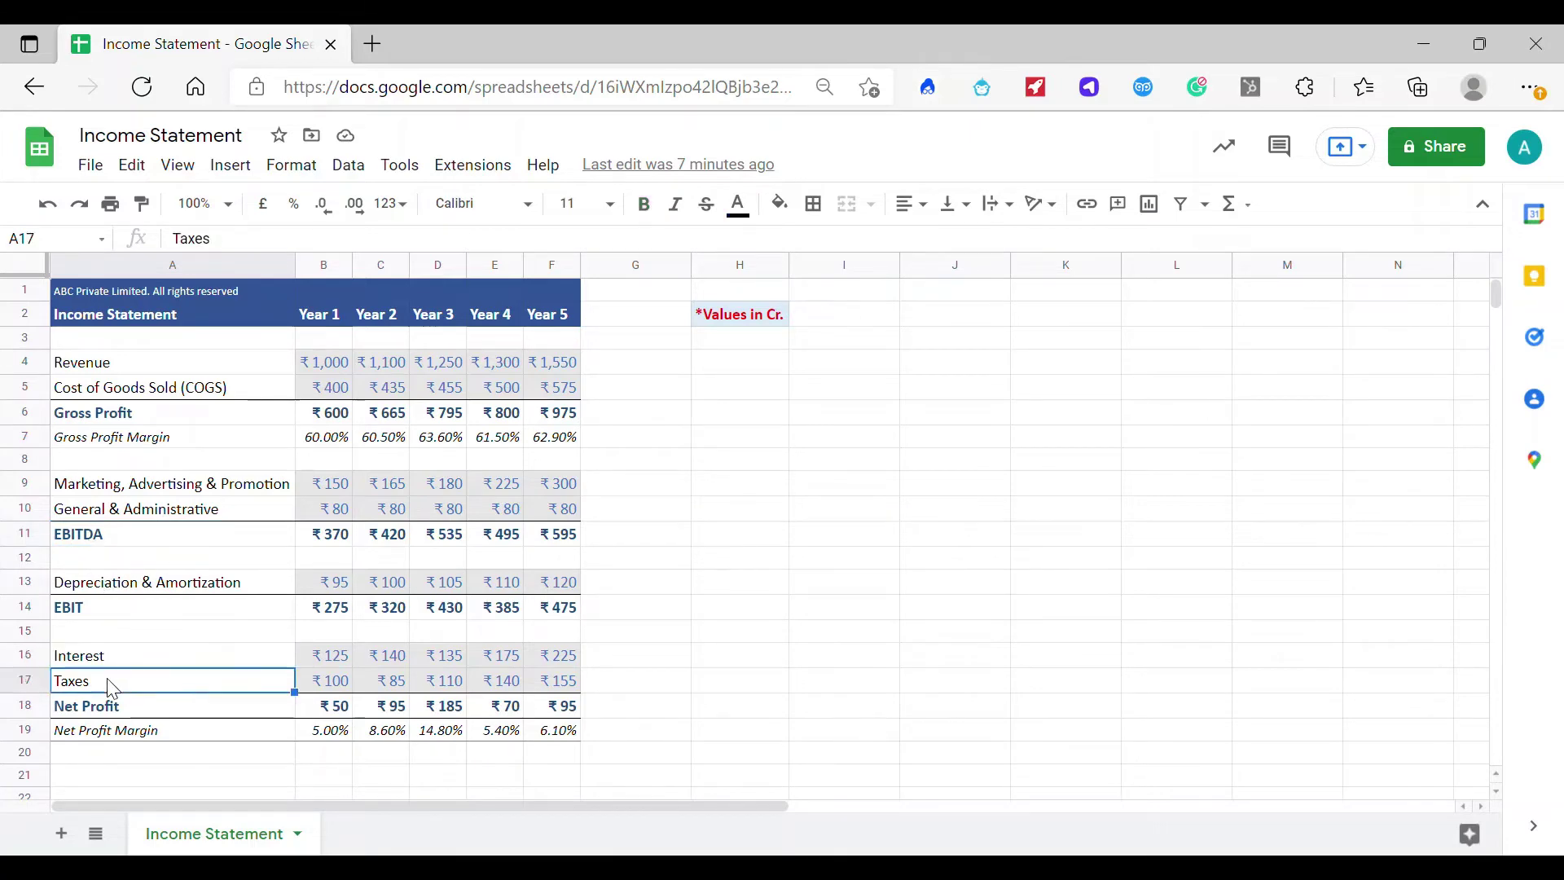
click(106, 596)
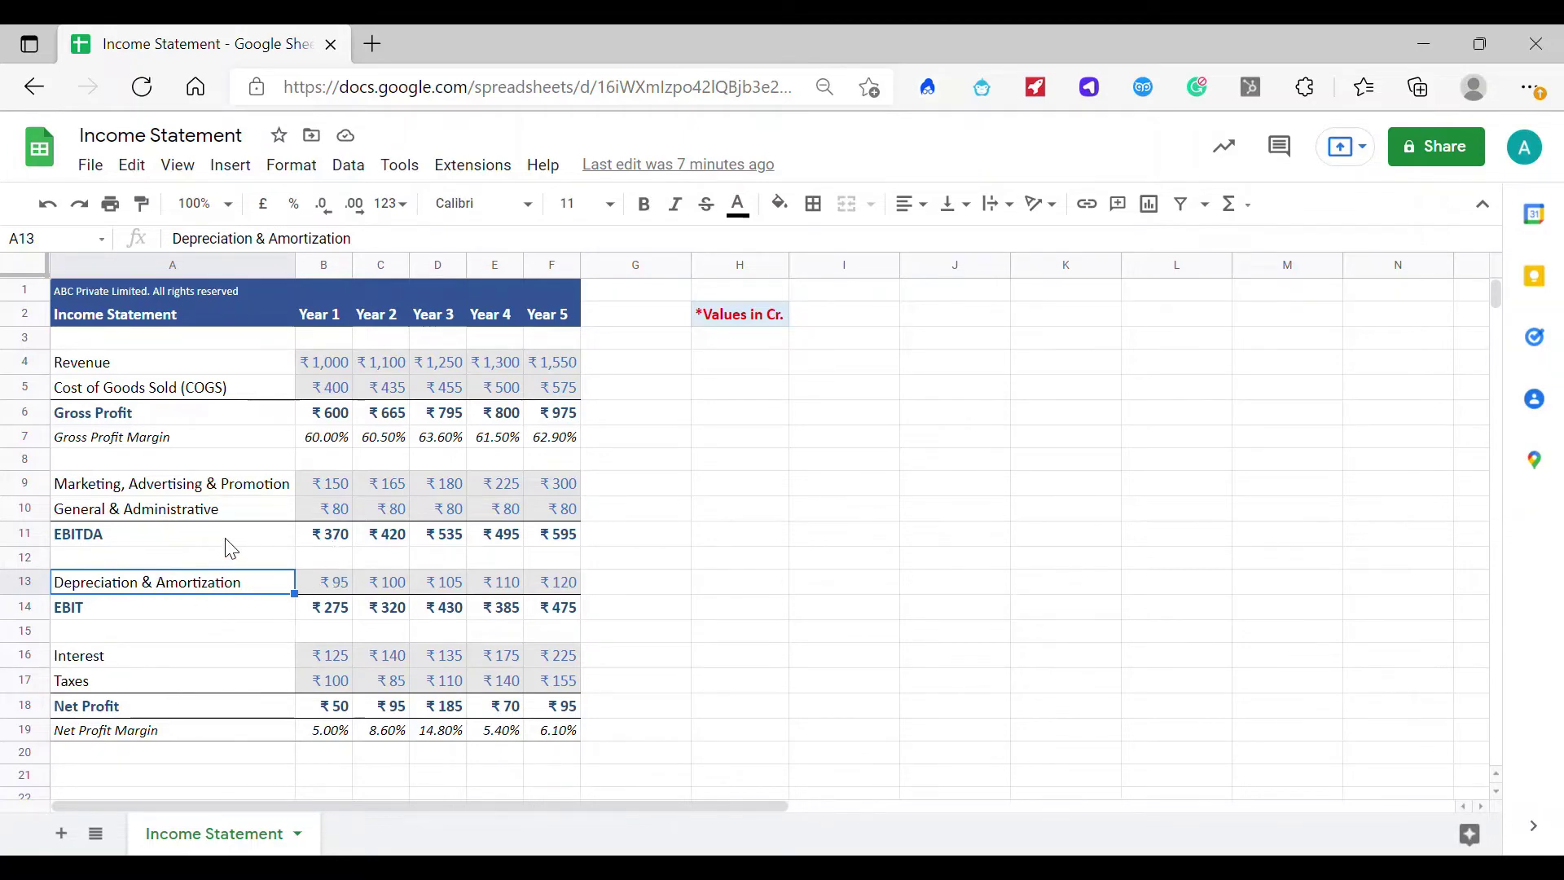
Trace Year 1 from EBITDA through Depreciation & Amortization, EBIT, Interest and Taxes to Net Profit, and compare it with Revenue.
click(342, 539)
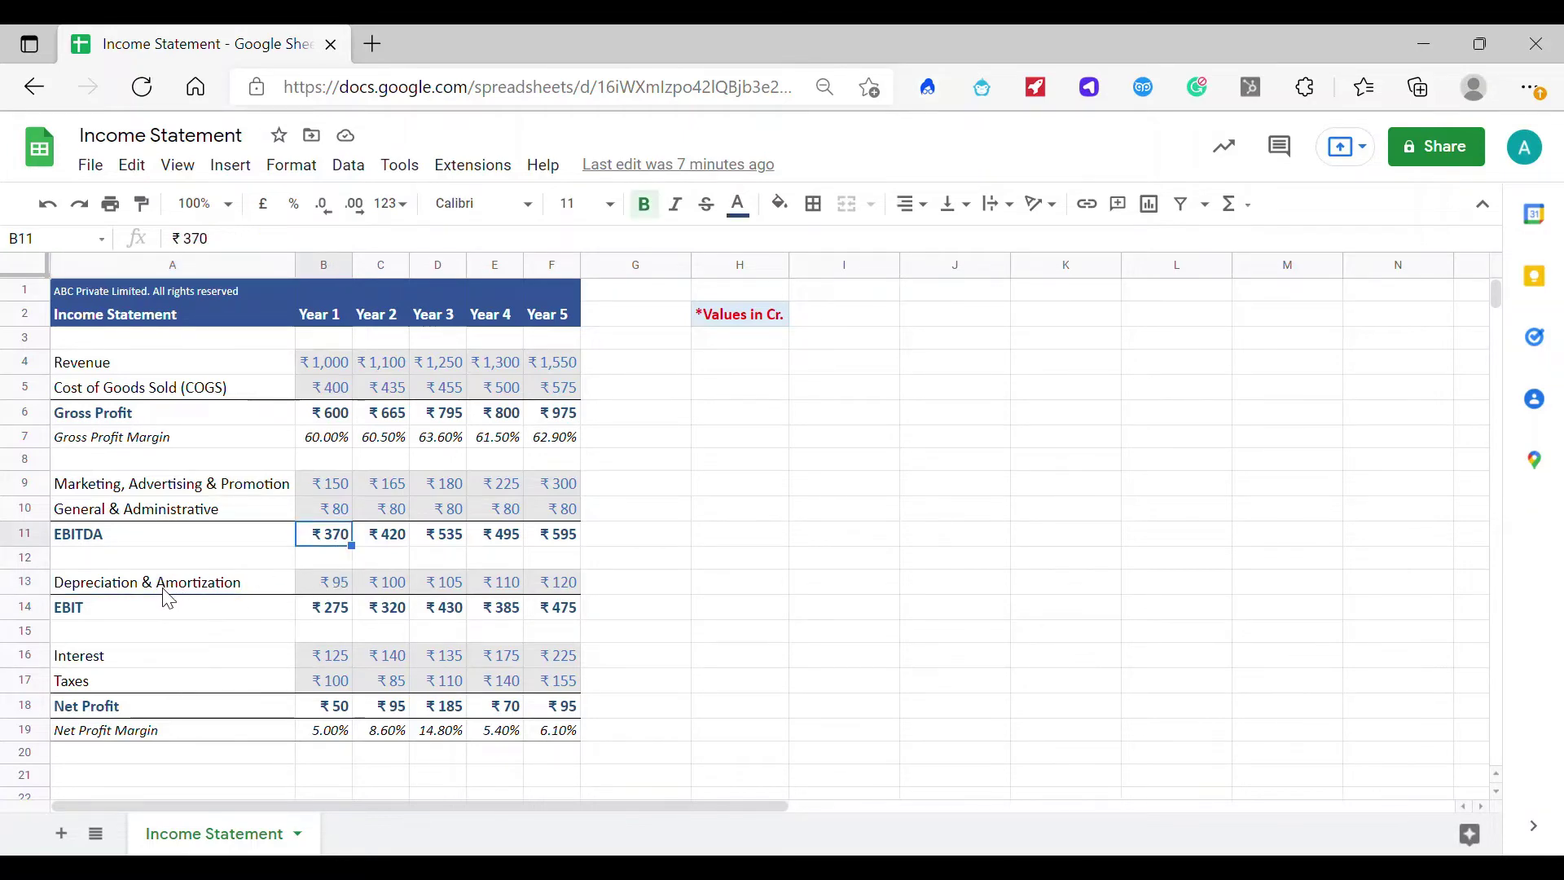
click(324, 583)
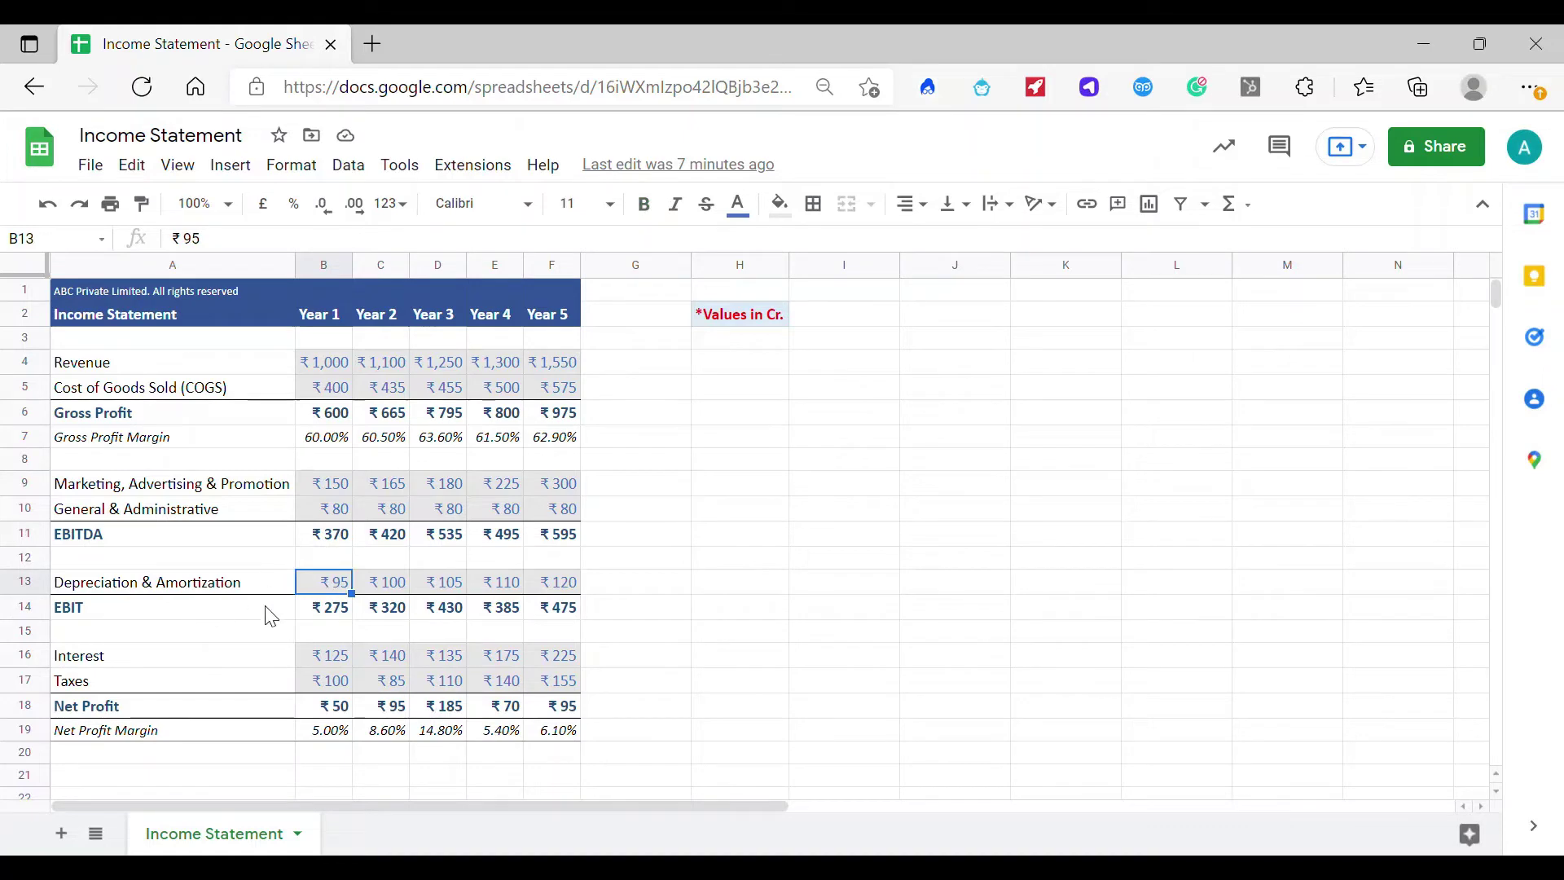
click(326, 612)
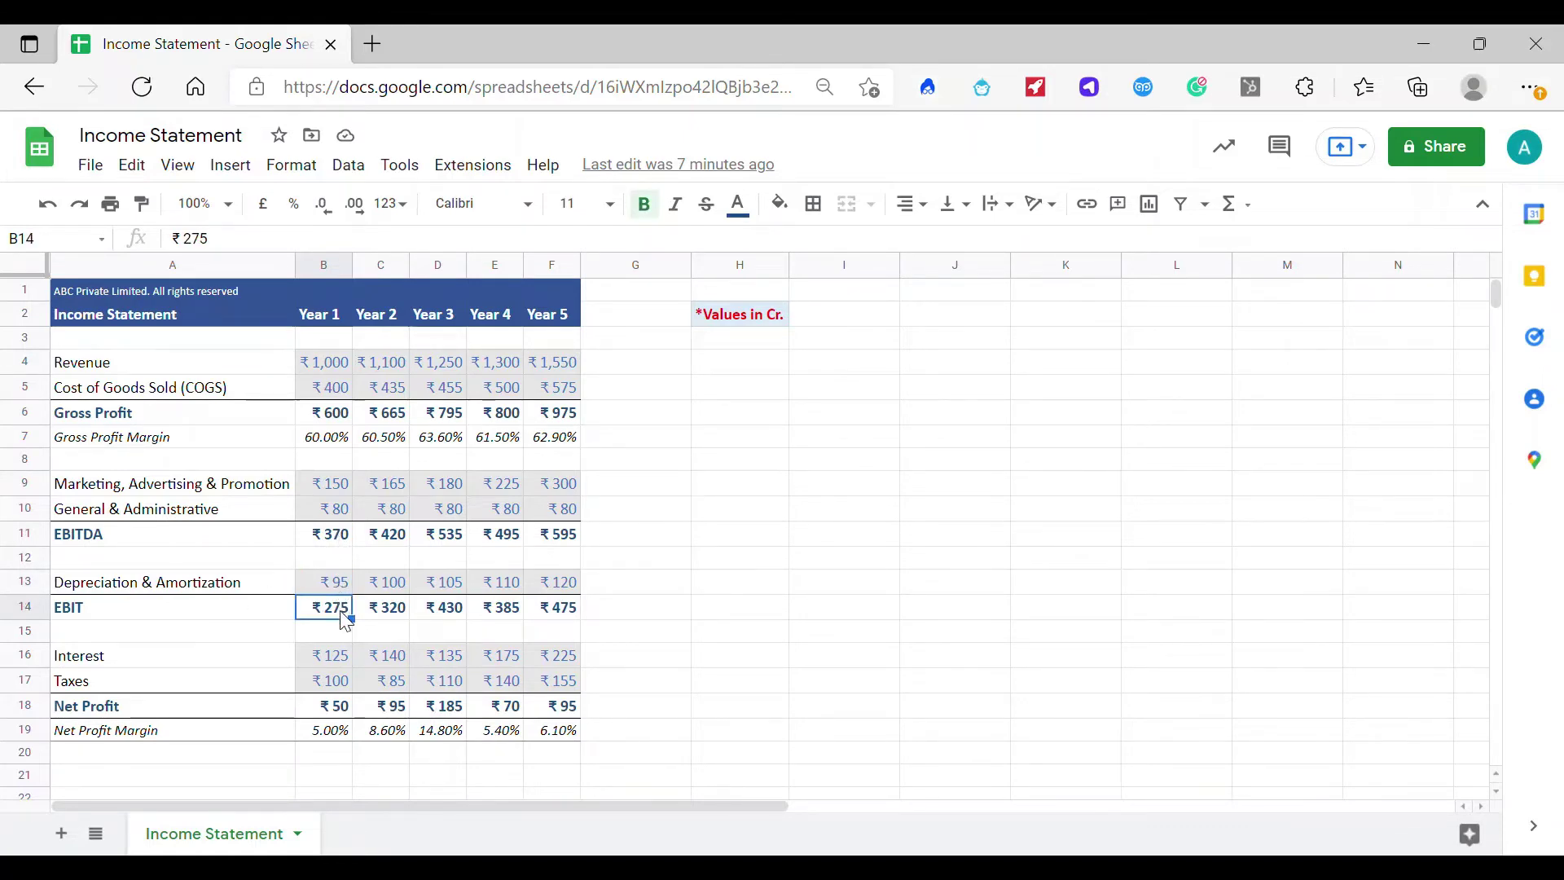
click(340, 660)
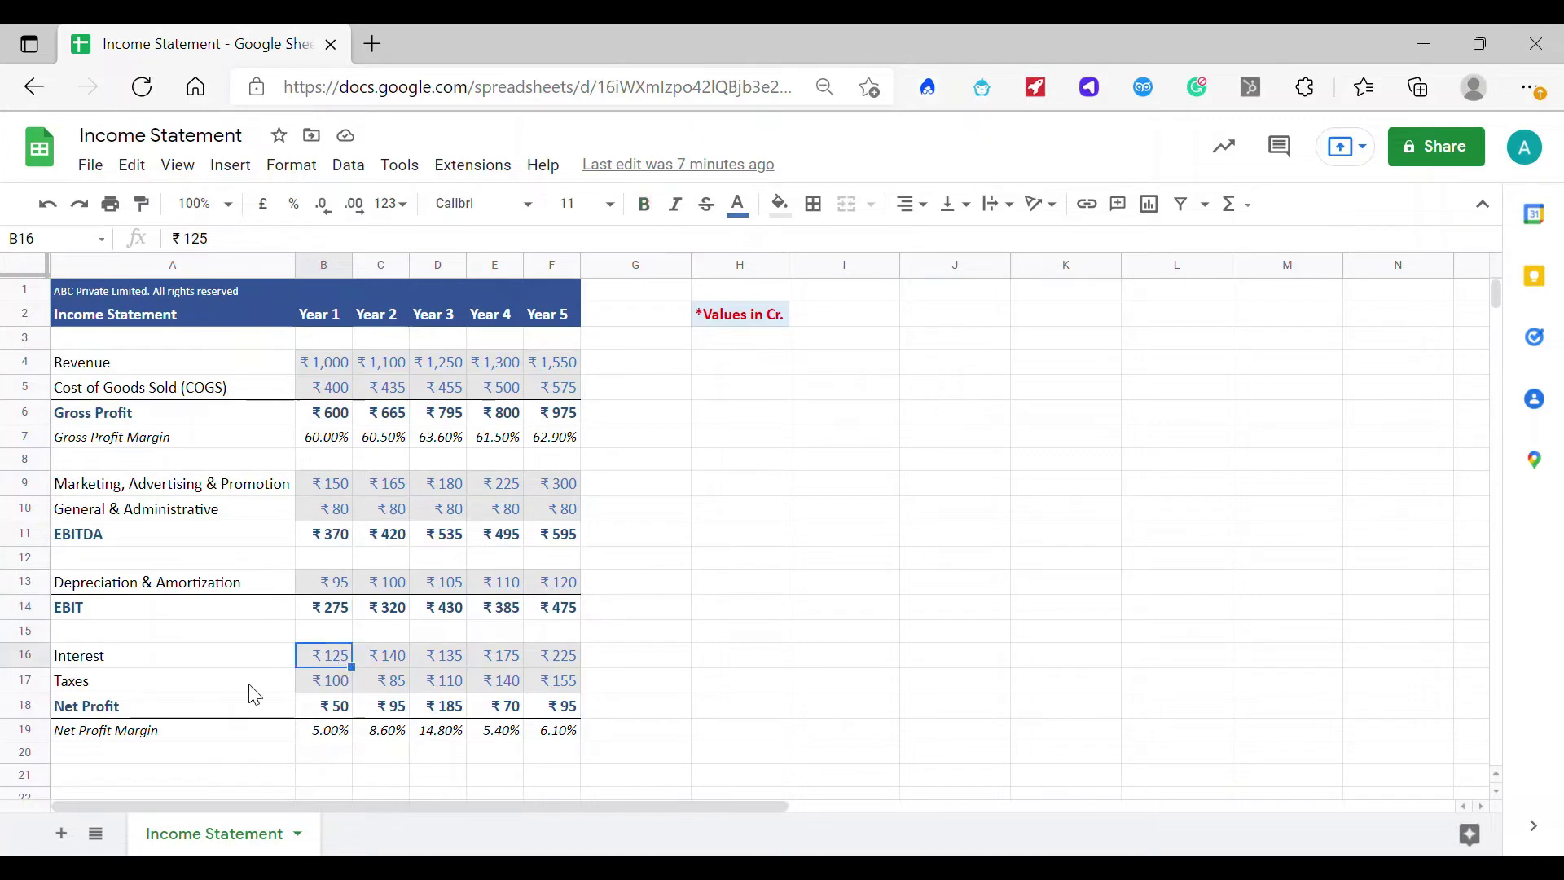
click(343, 686)
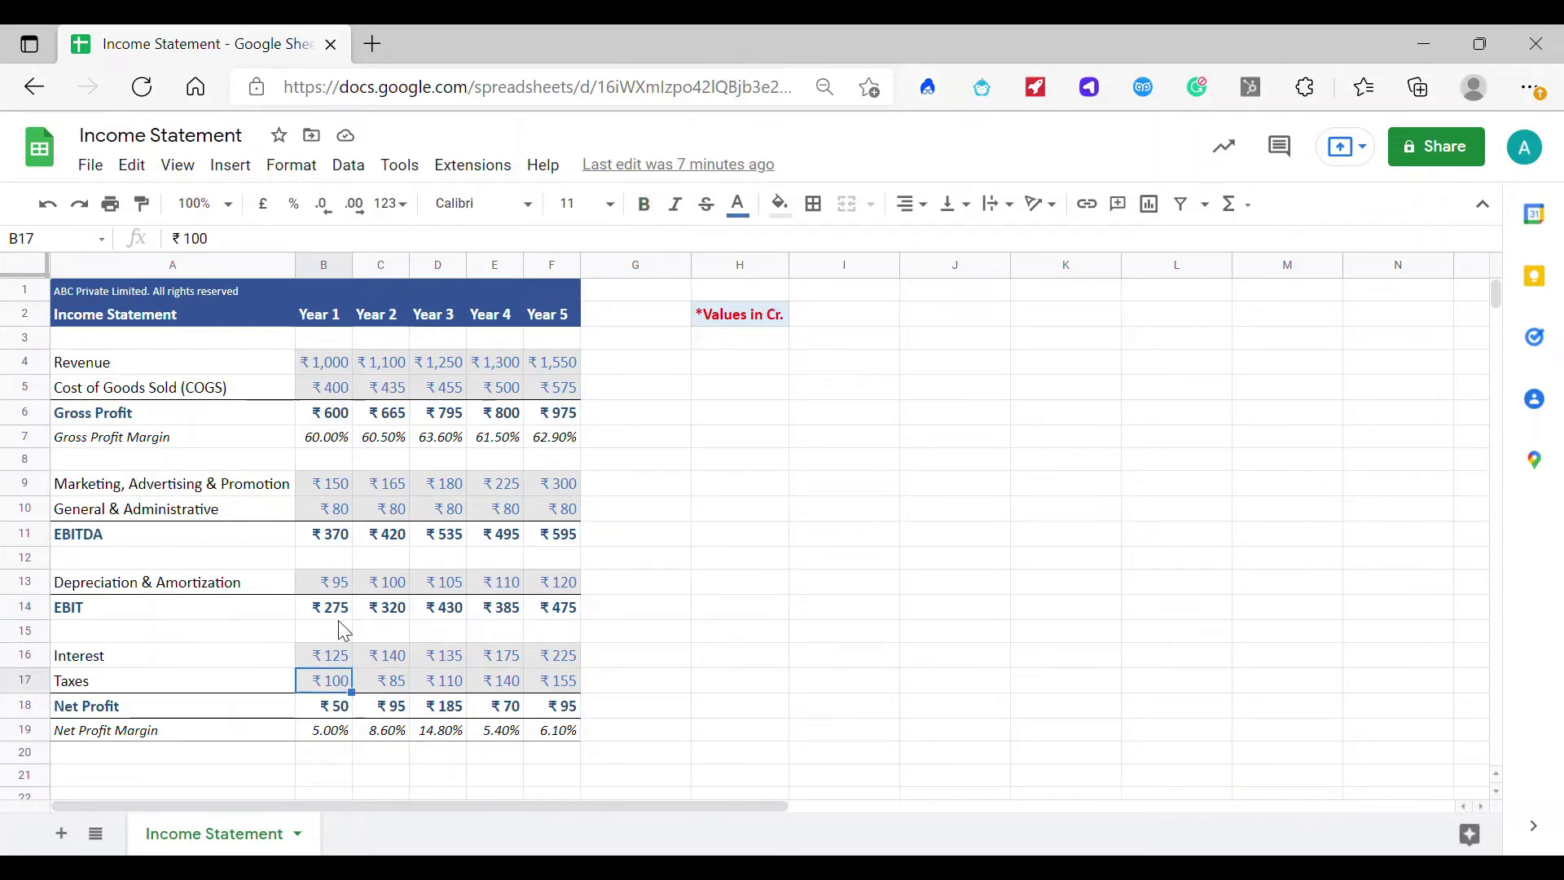
click(337, 707)
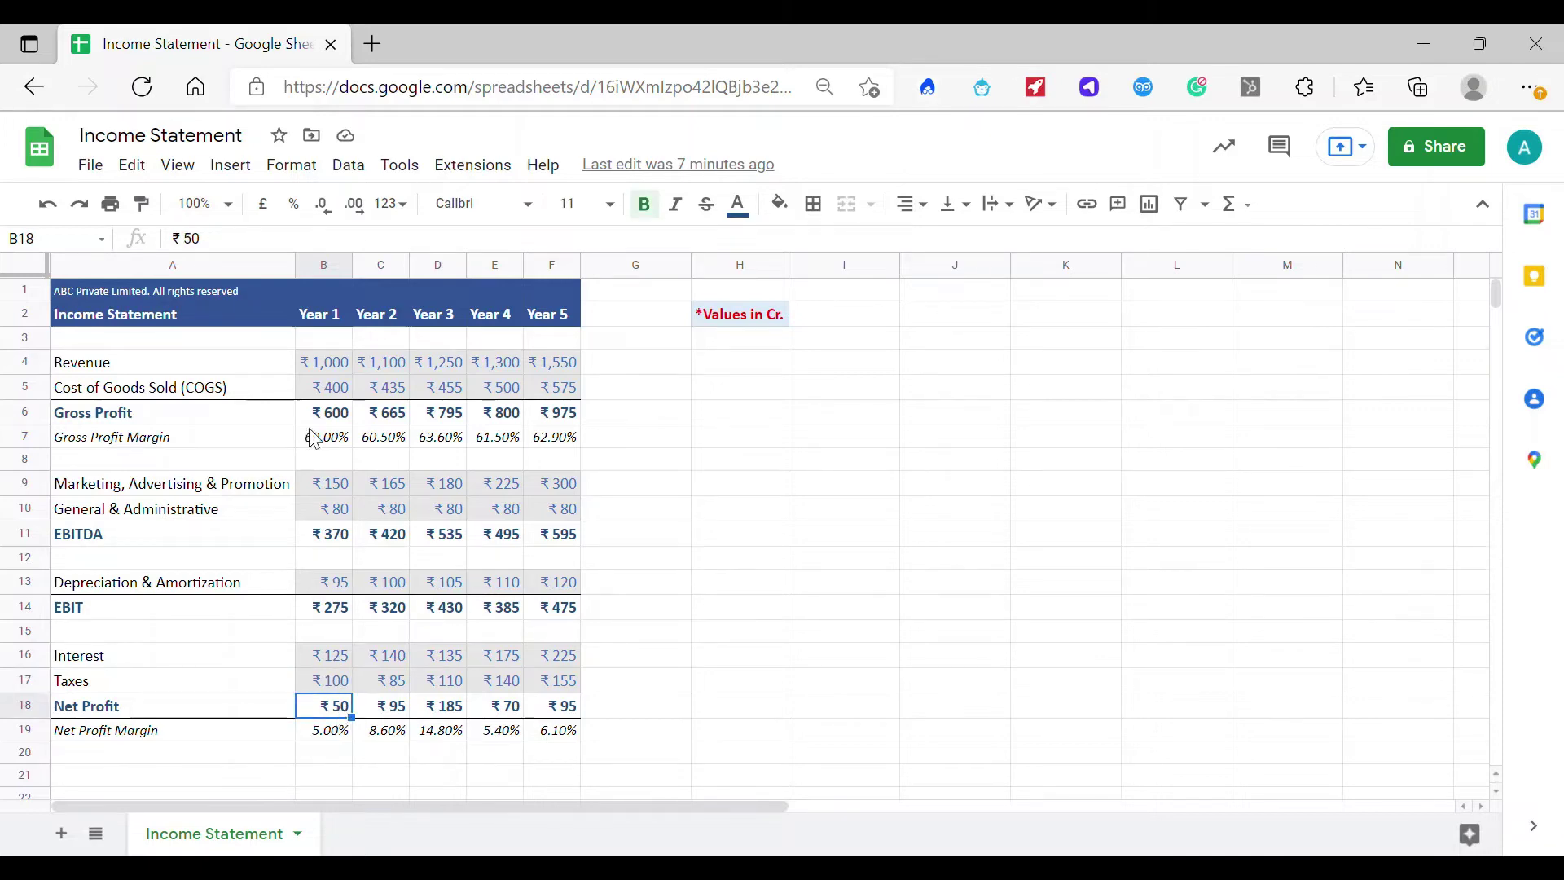
click(339, 366)
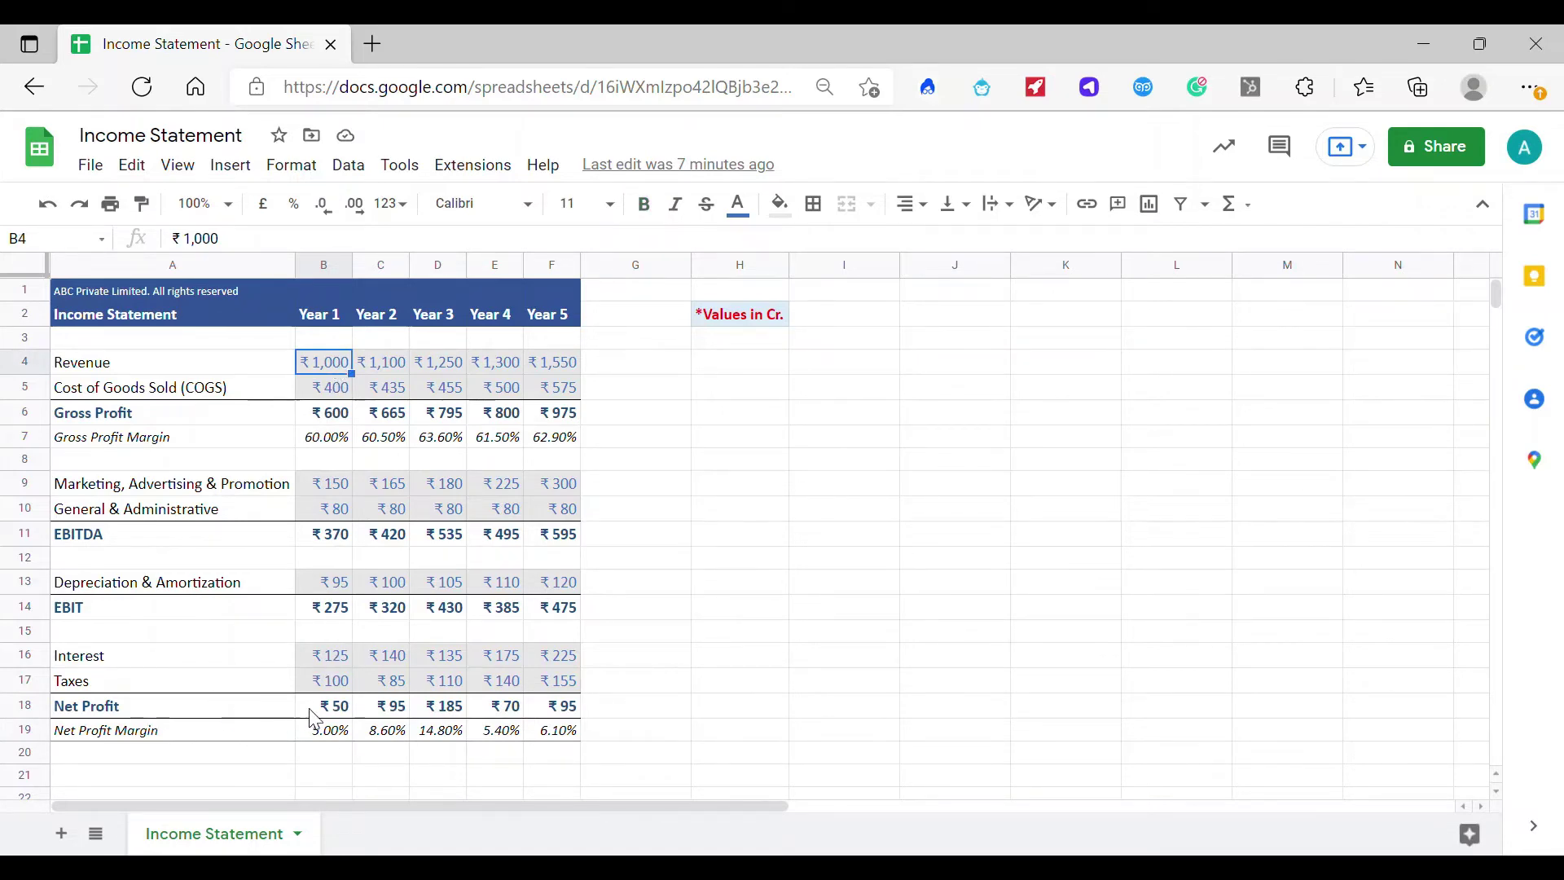
Compare the Year 1 Net Profit with Revenue and examine the resulting Net Profit Margin.
click(329, 705)
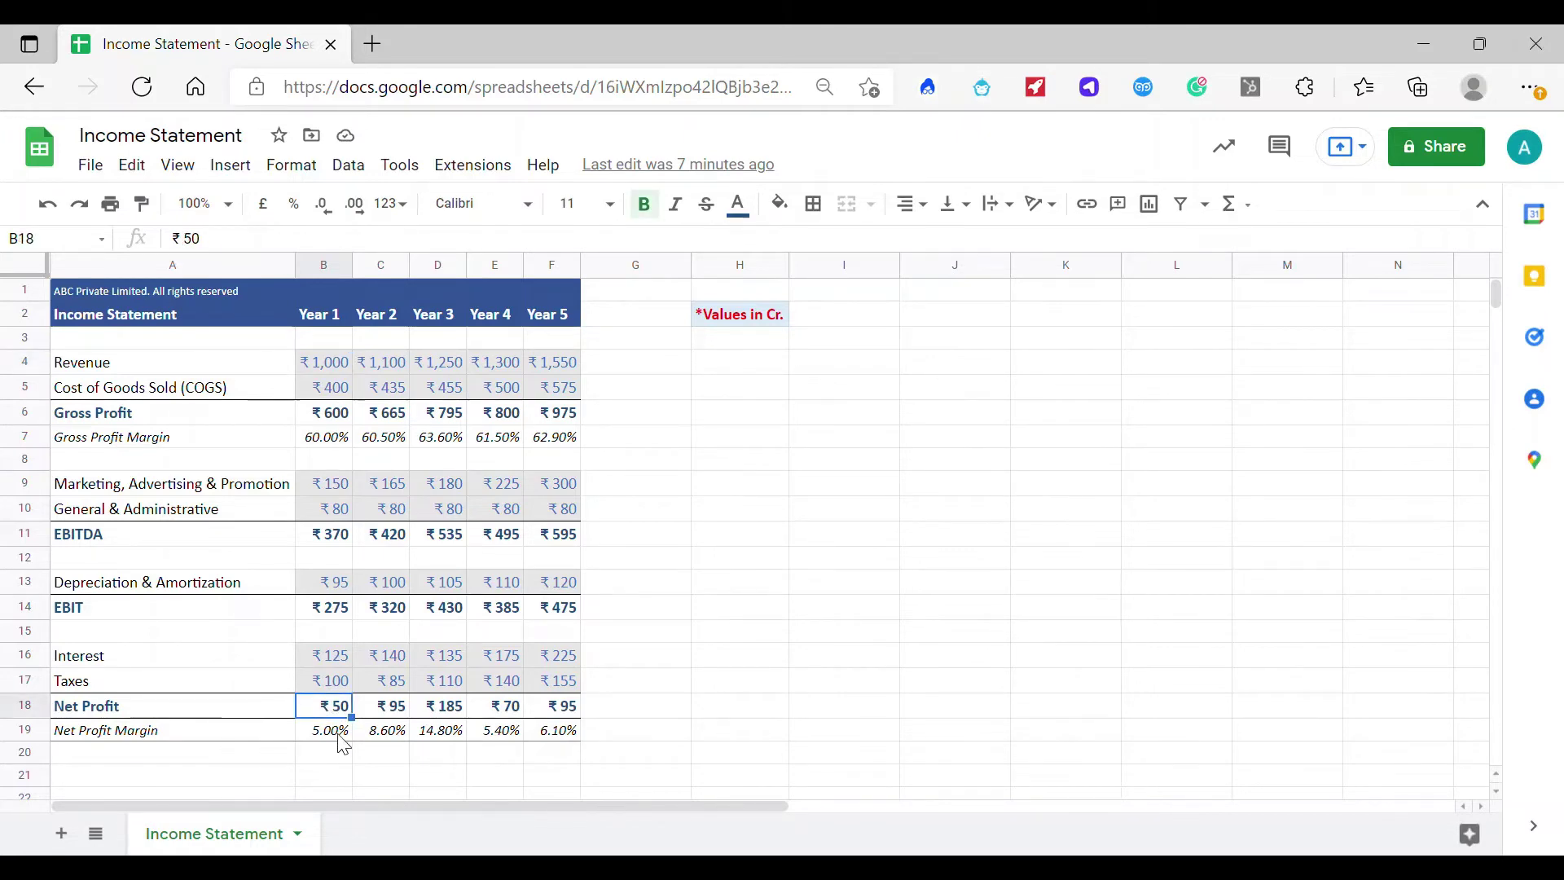
click(326, 364)
click(340, 733)
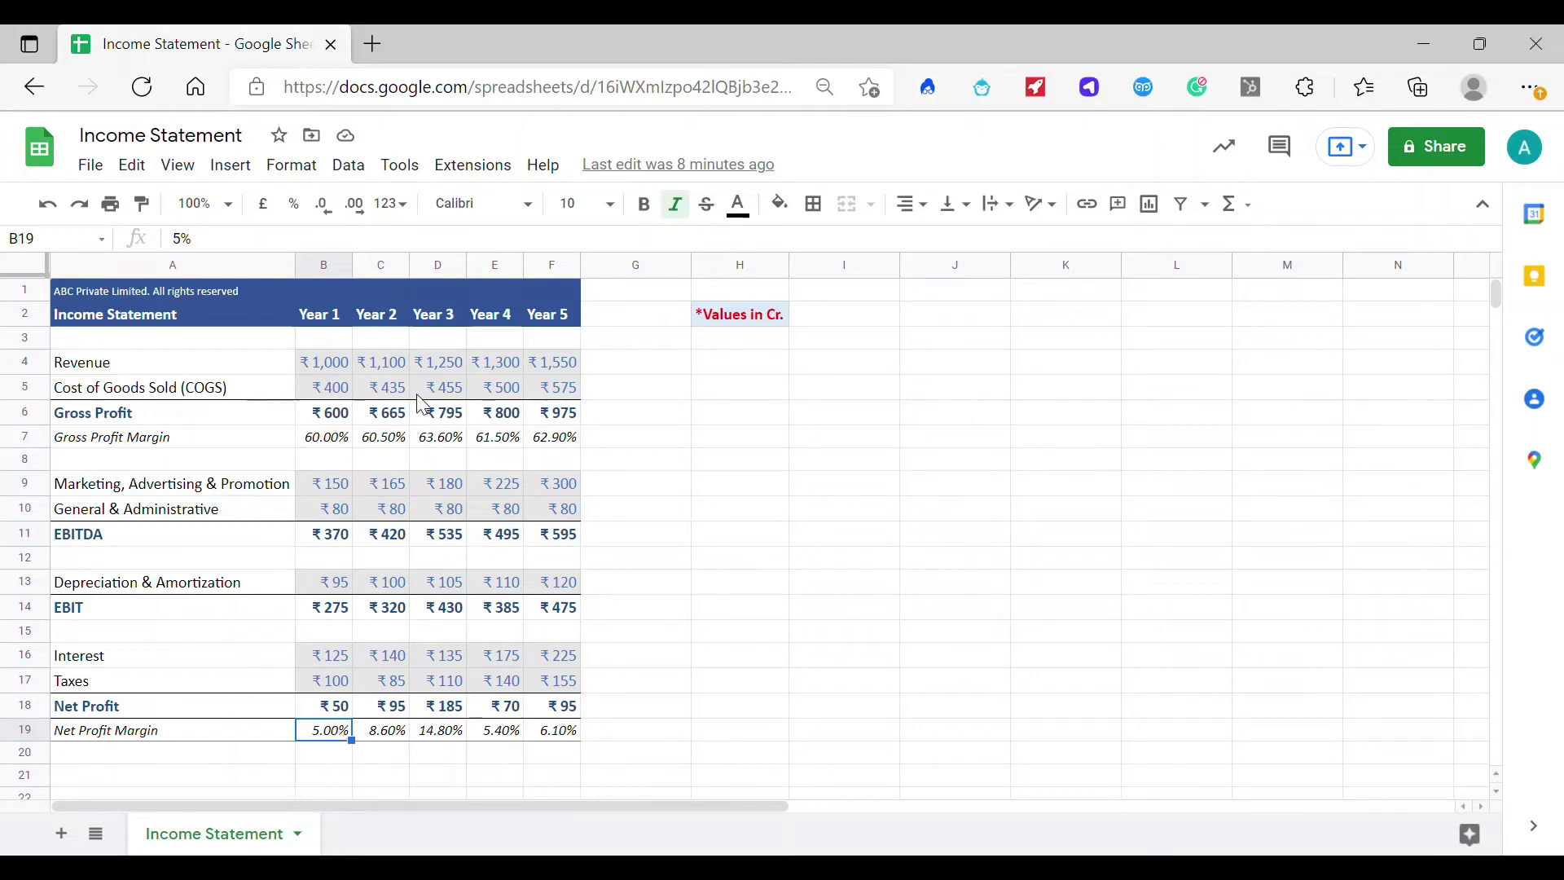
Trace the Year 2 column from Revenue and Cost of Goods Sold through the marketing and administrative expenses to EBITDA.
click(381, 265)
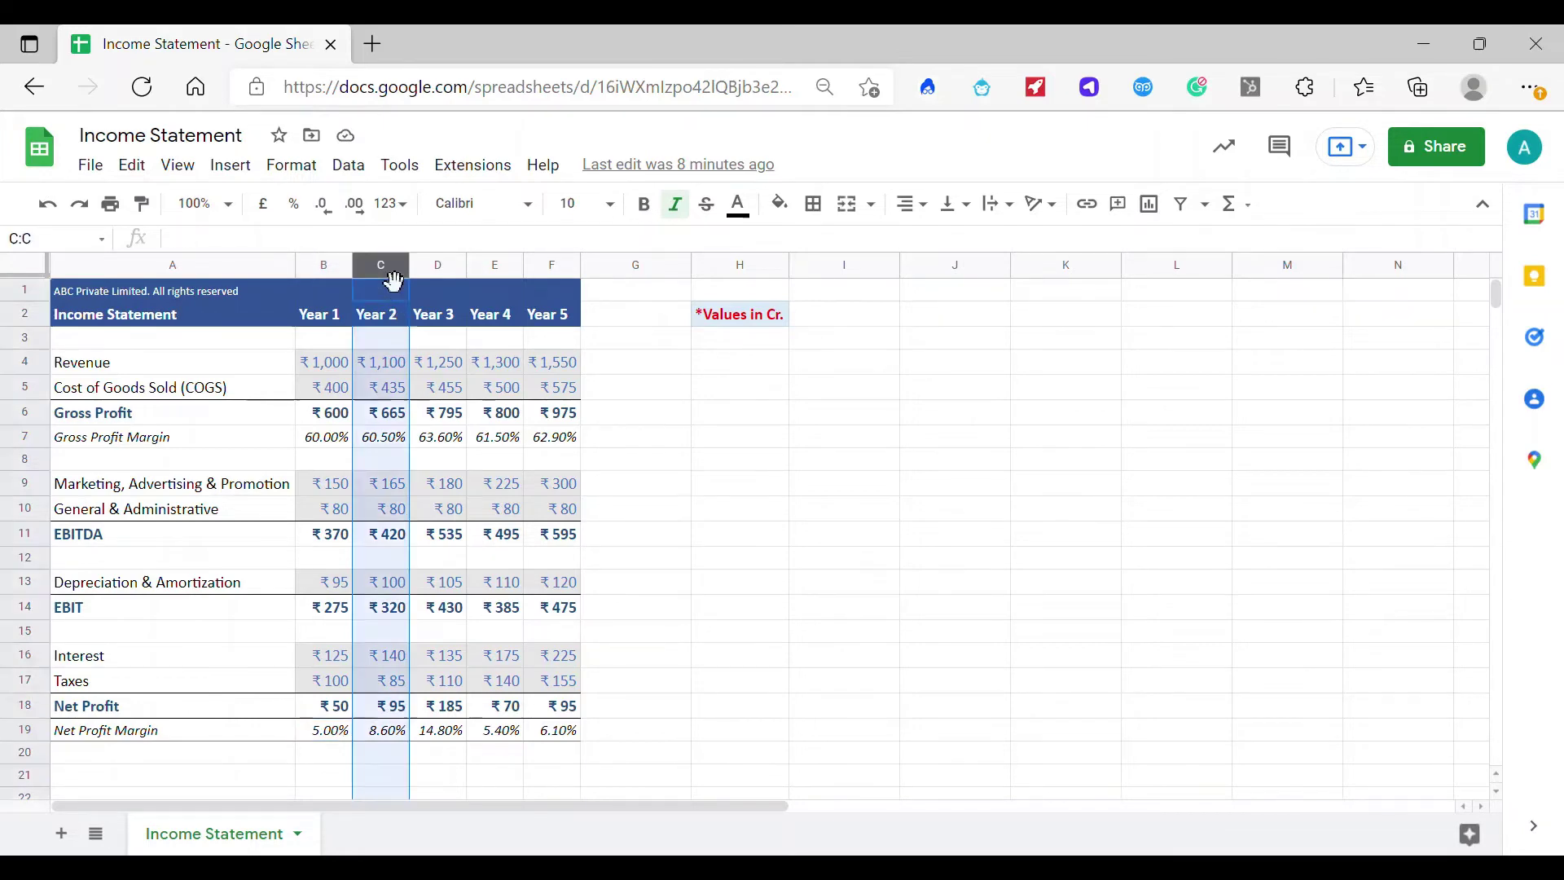
click(383, 359)
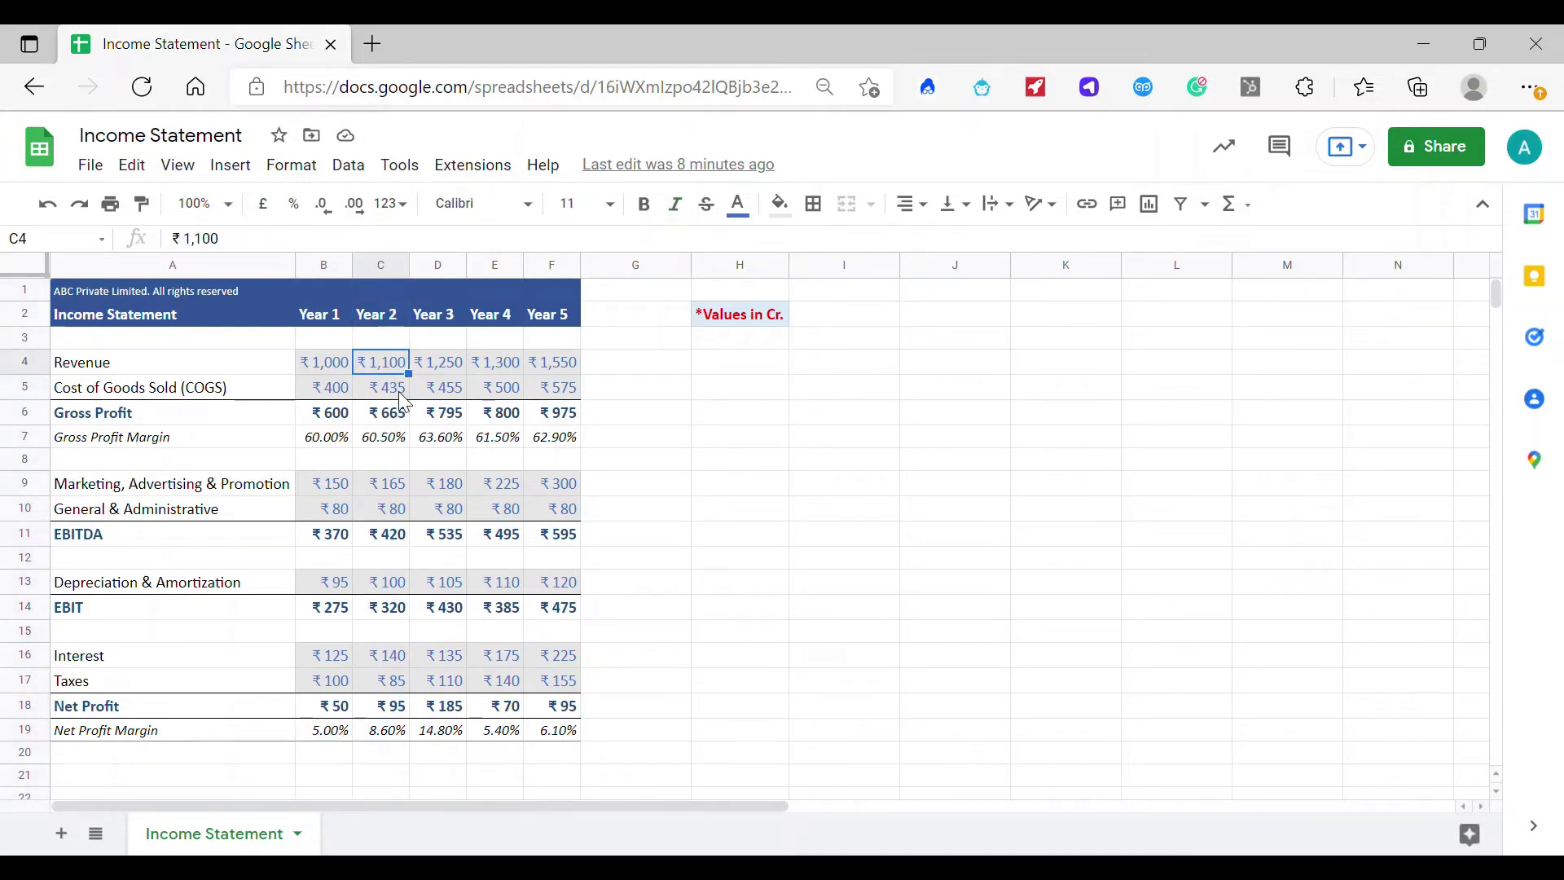
click(386, 391)
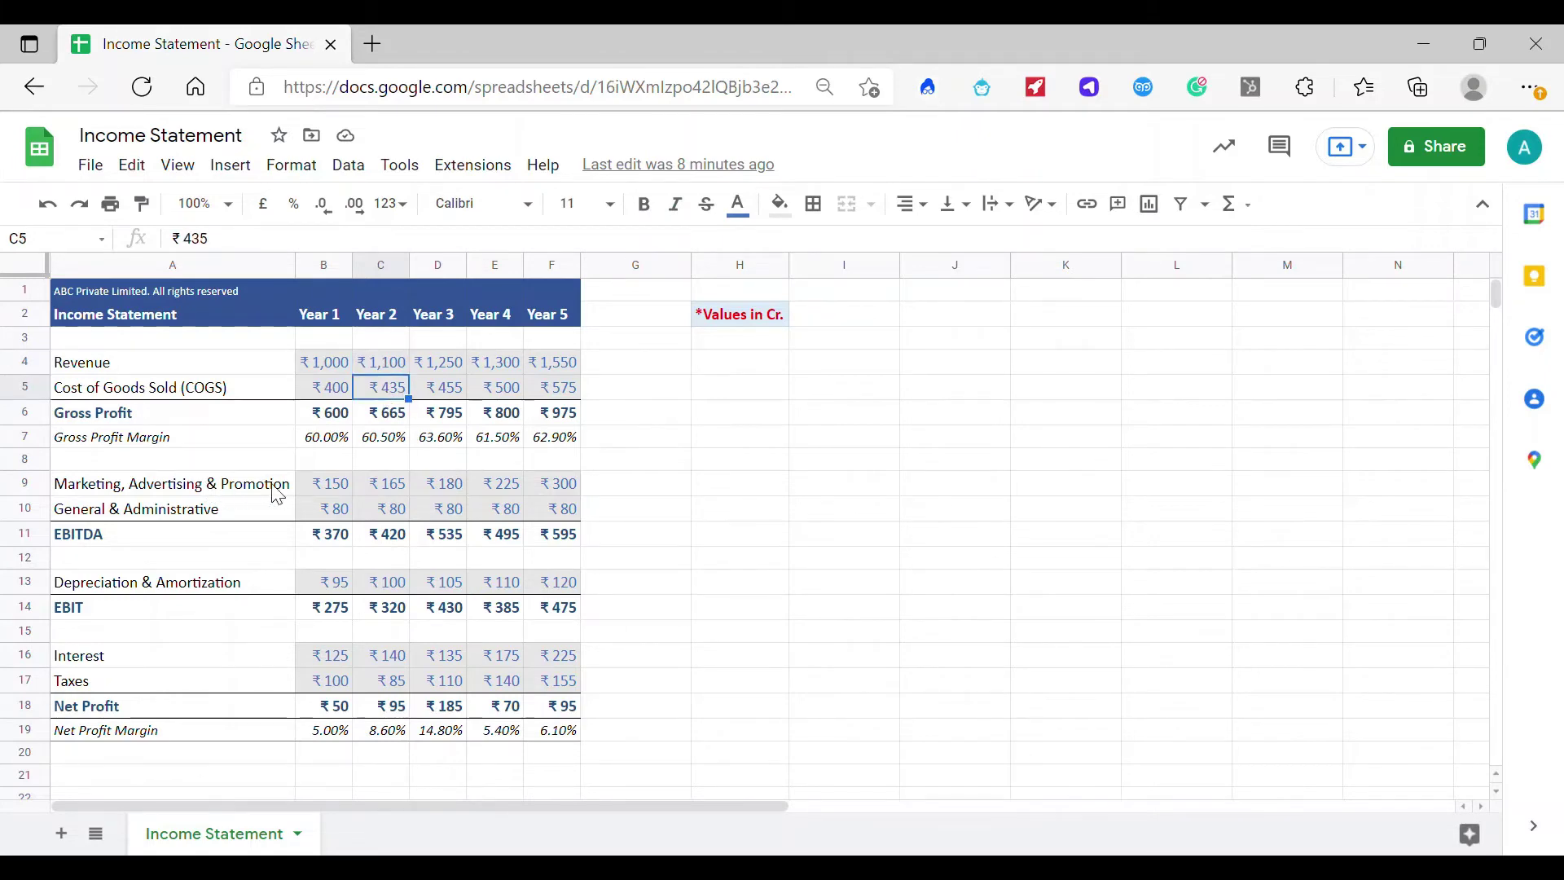
click(392, 487)
click(394, 513)
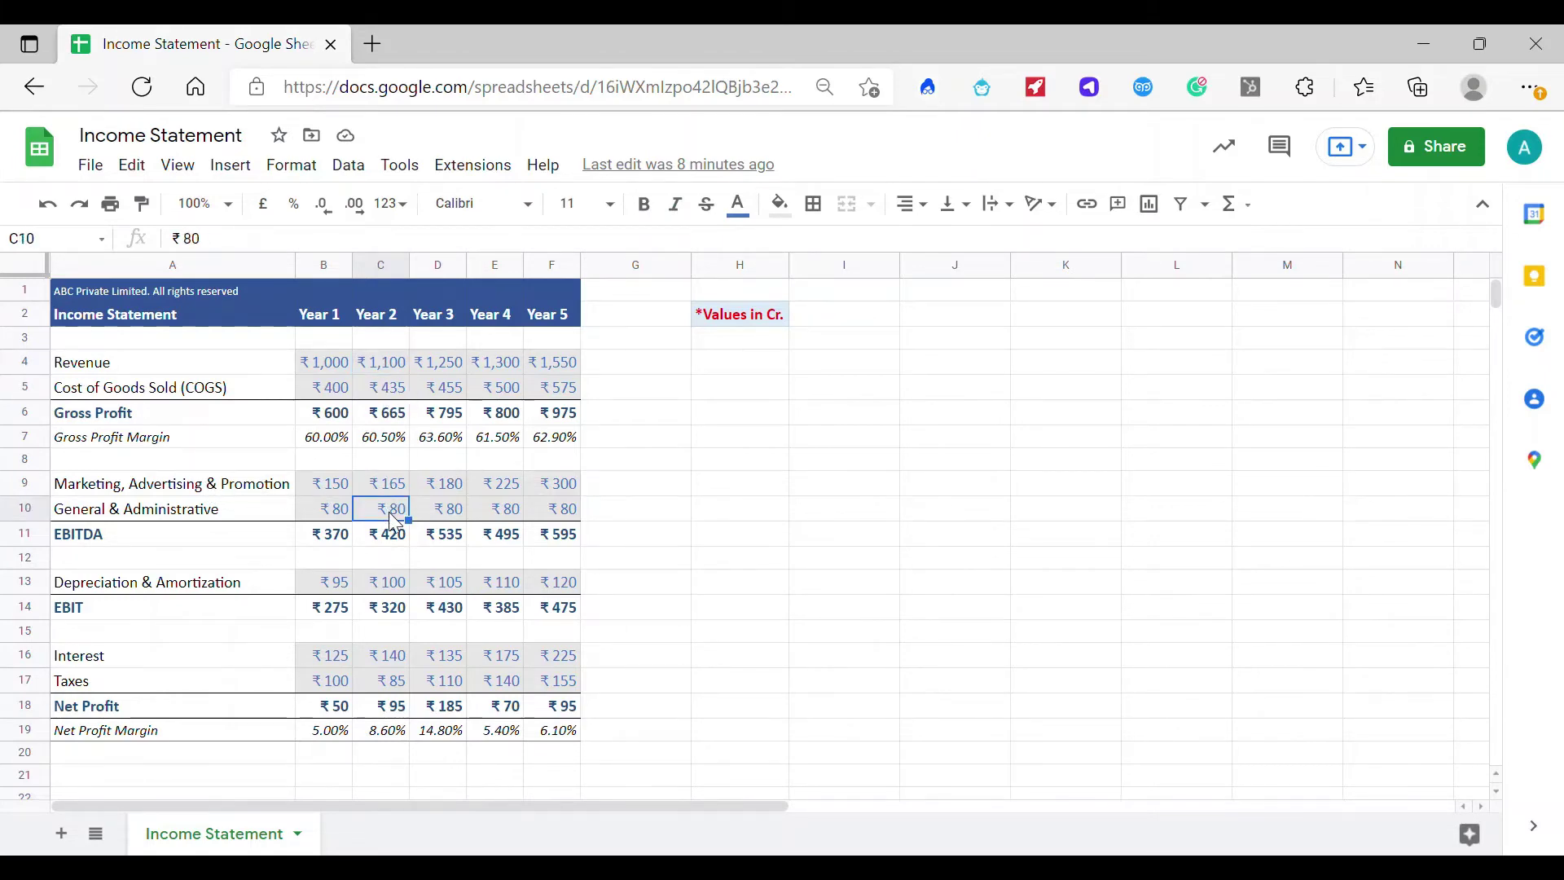
click(389, 538)
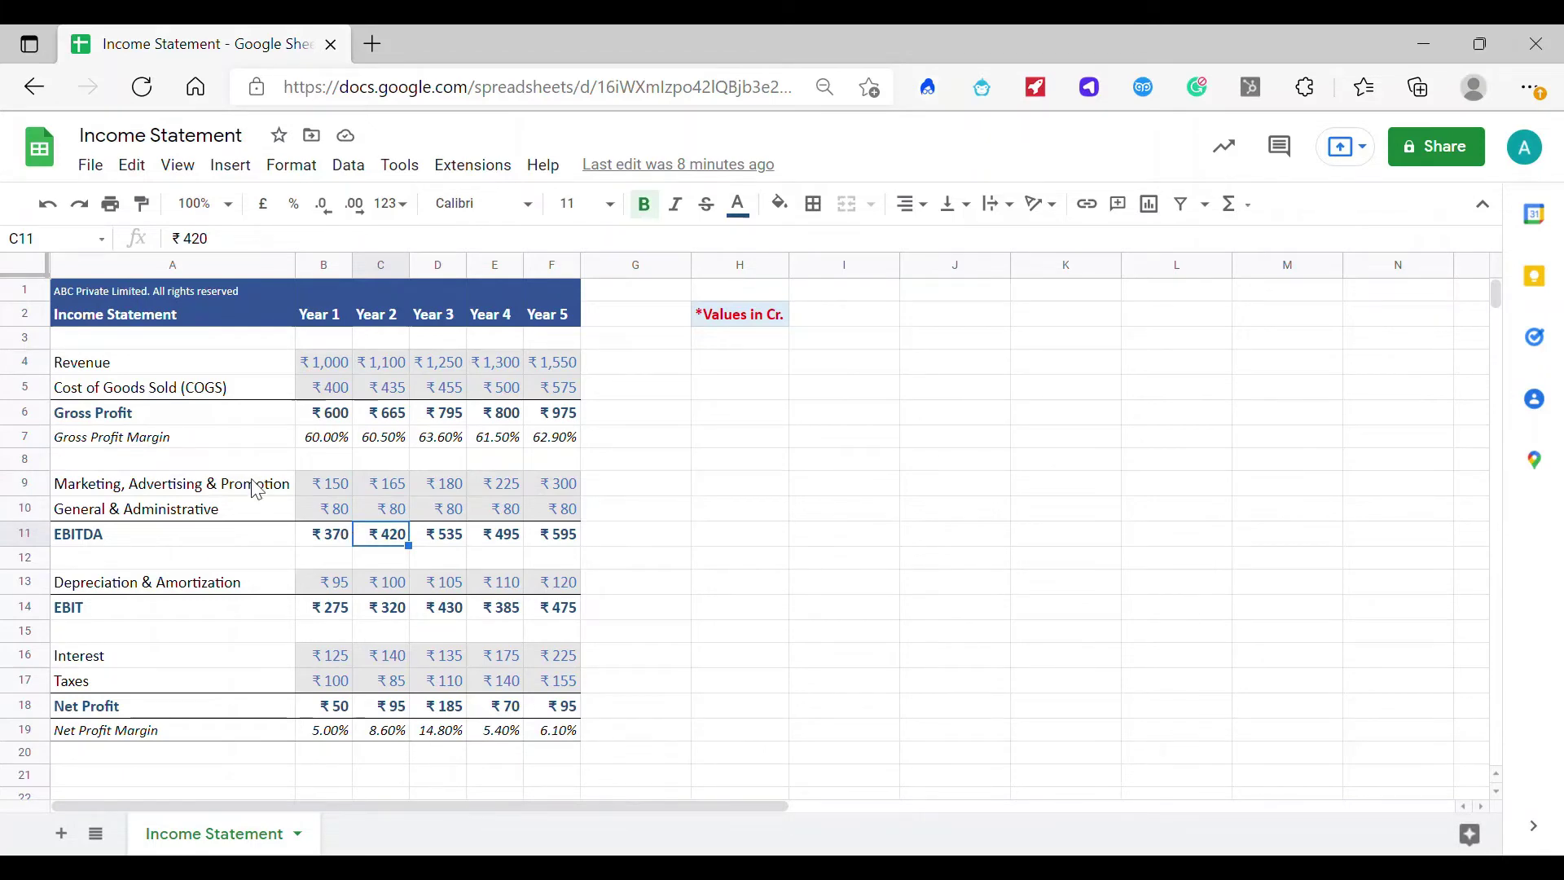
Examine the Gross Profit row and relate Year 2 Gross Profit and Revenue to the Year 2 Gross Profit Margin.
drag(202, 419, 565, 412)
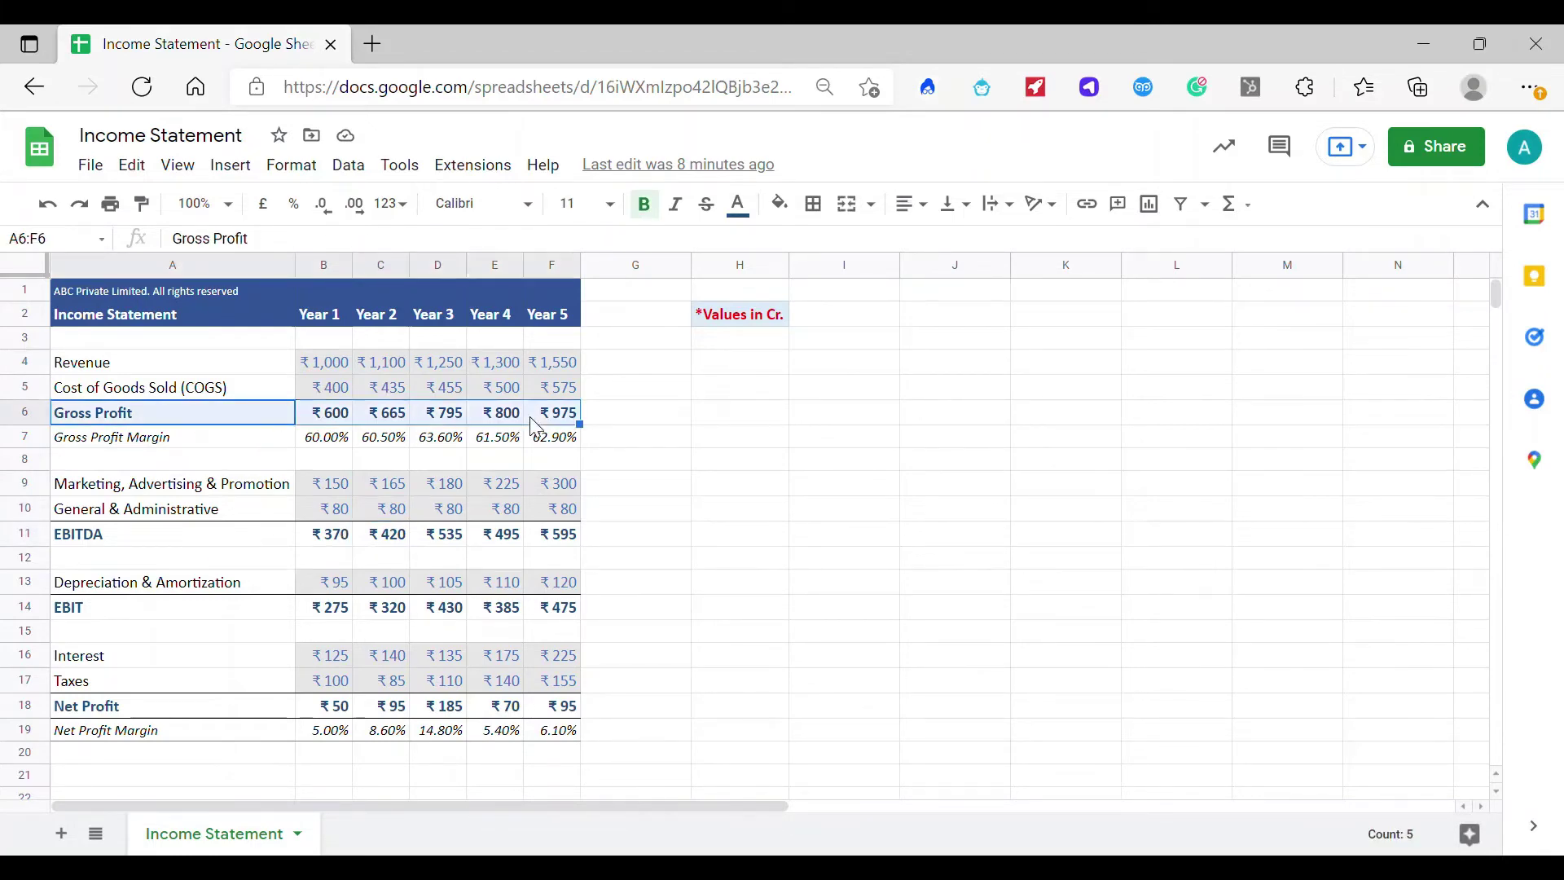
click(379, 440)
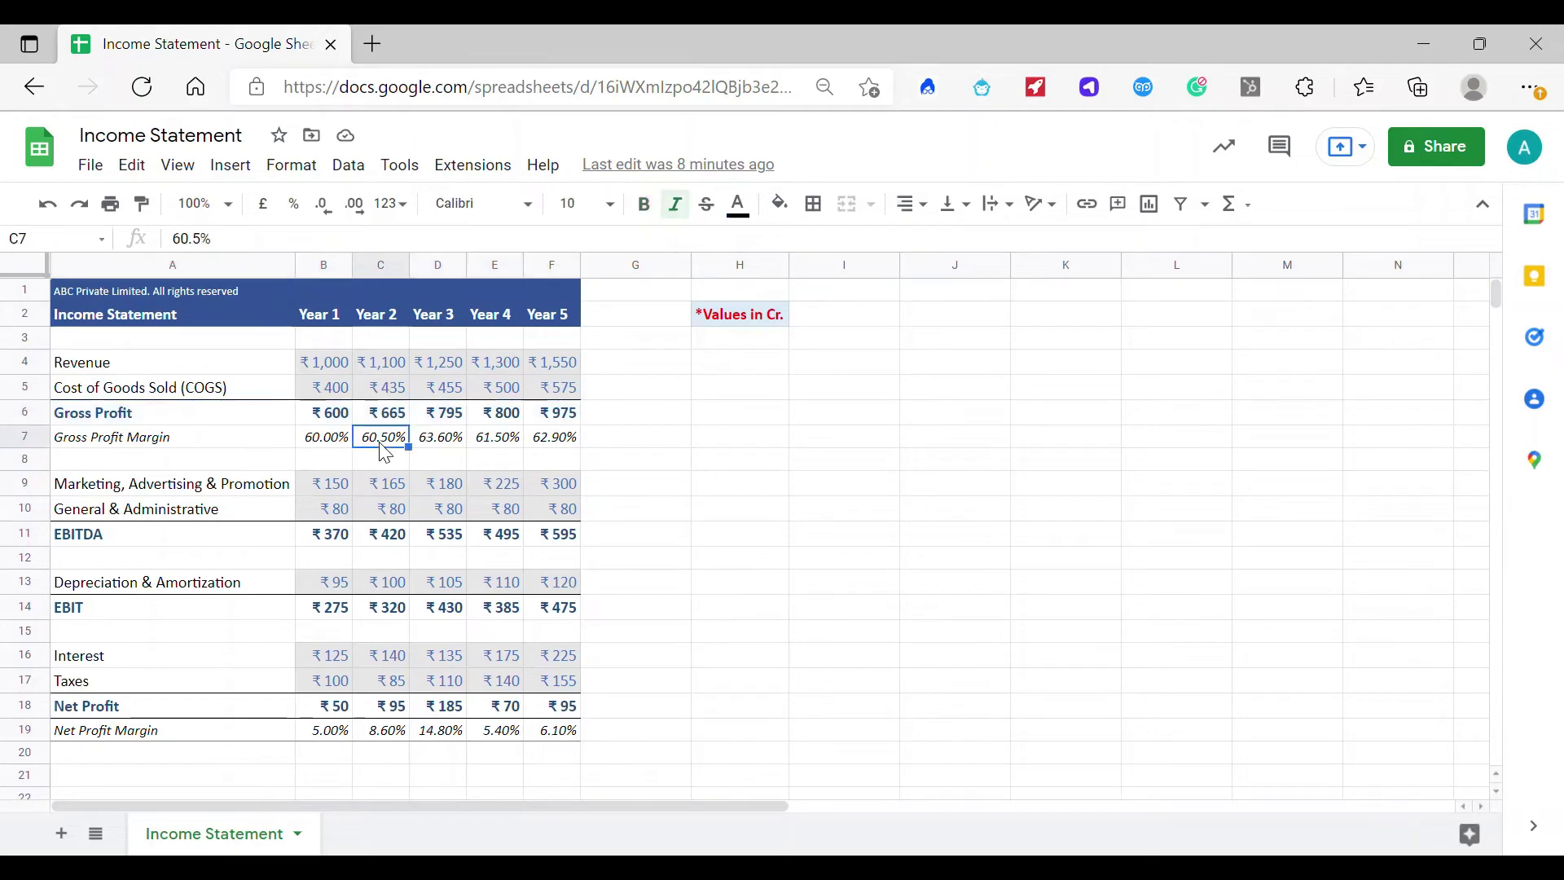
click(379, 265)
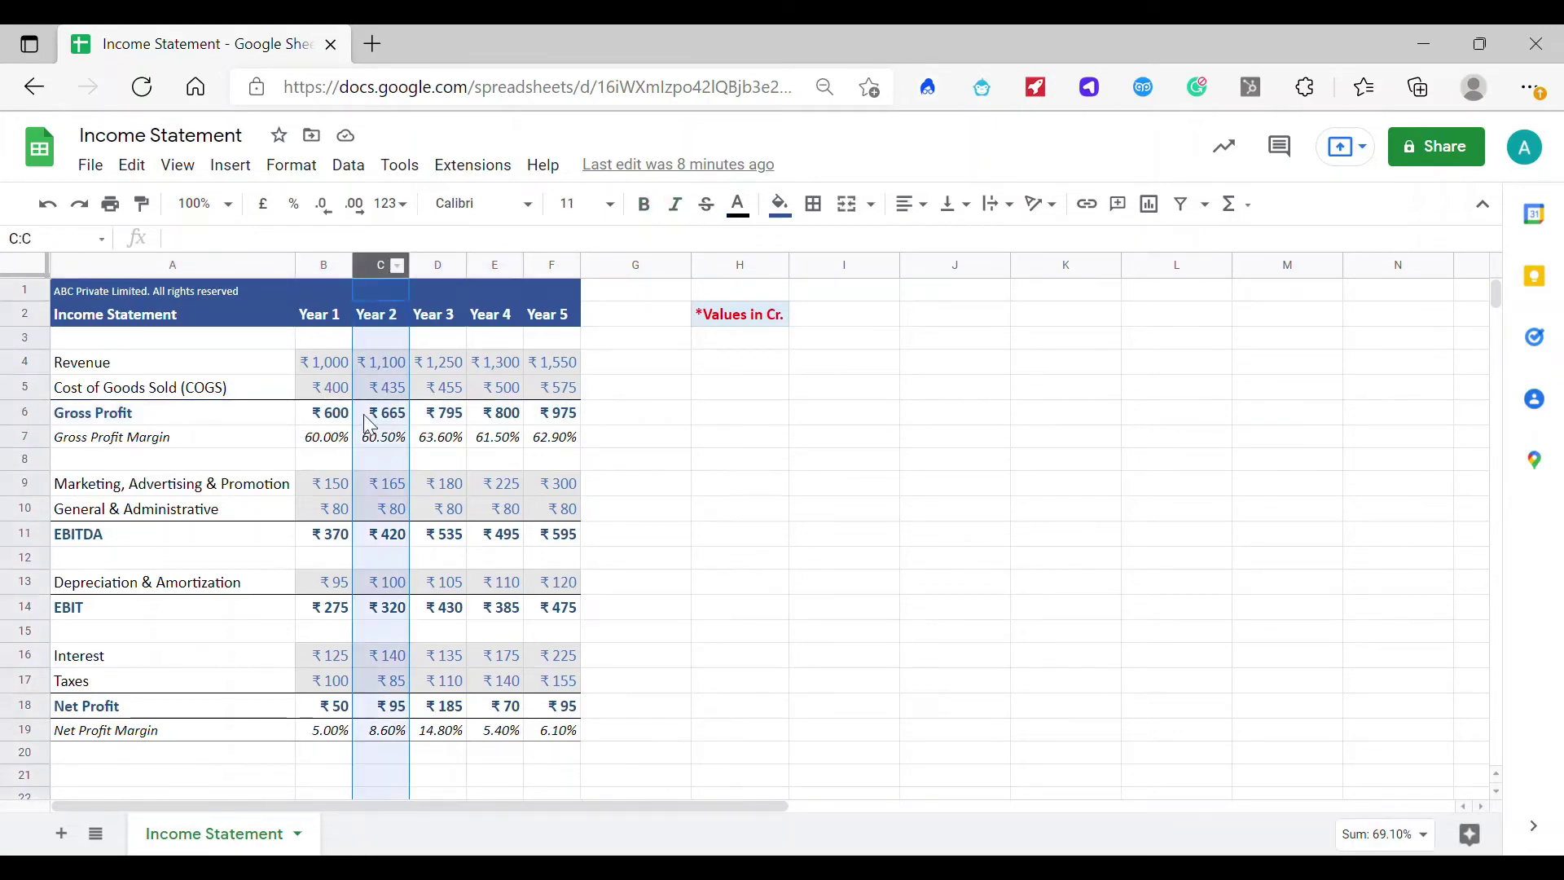
click(385, 412)
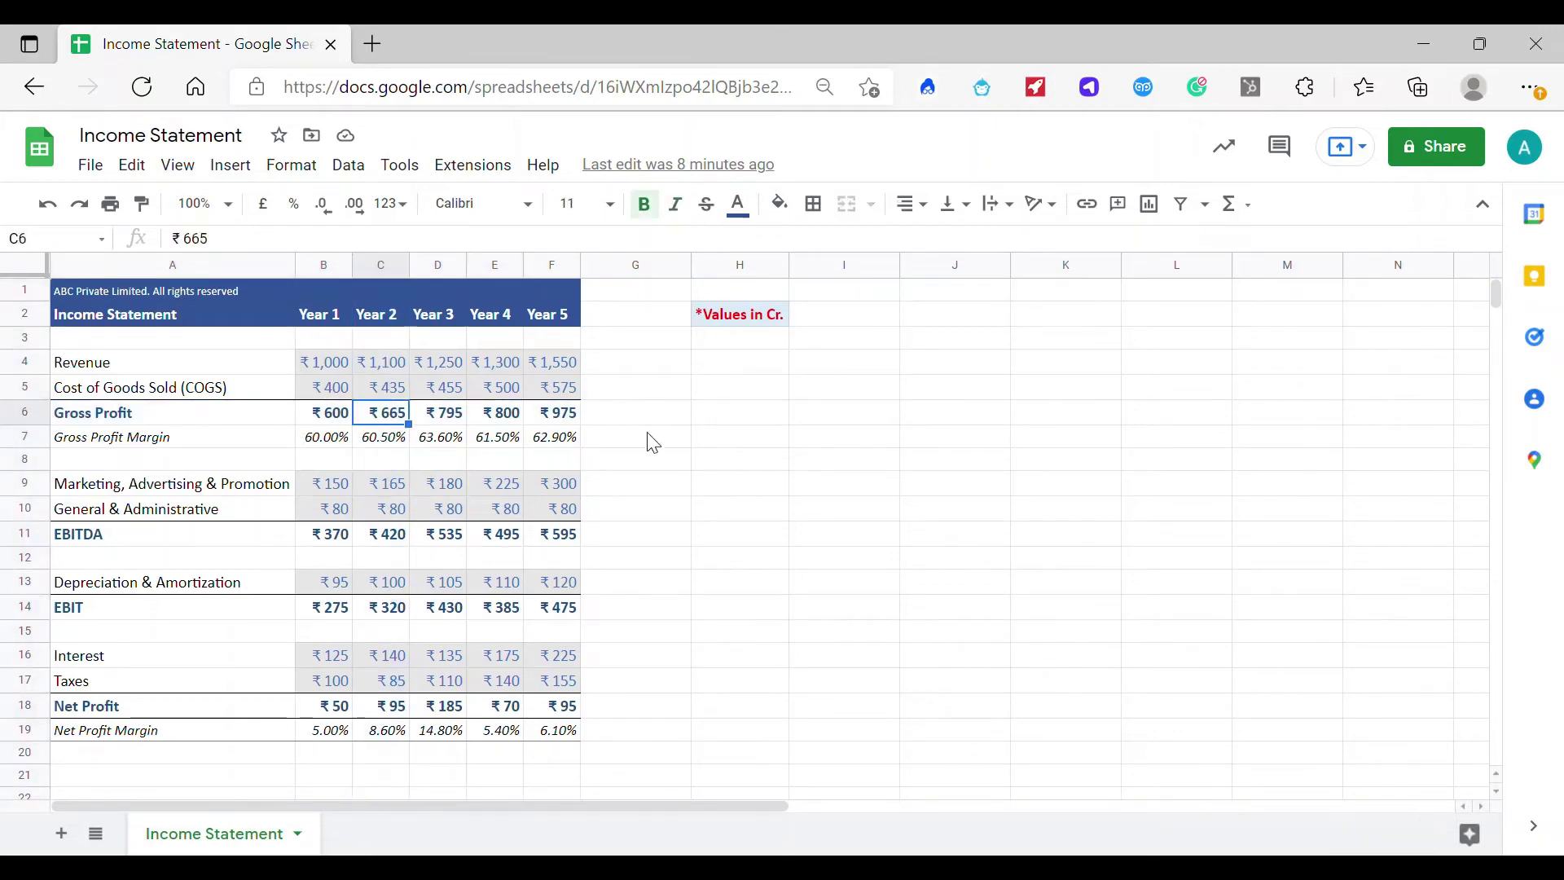
click(380, 368)
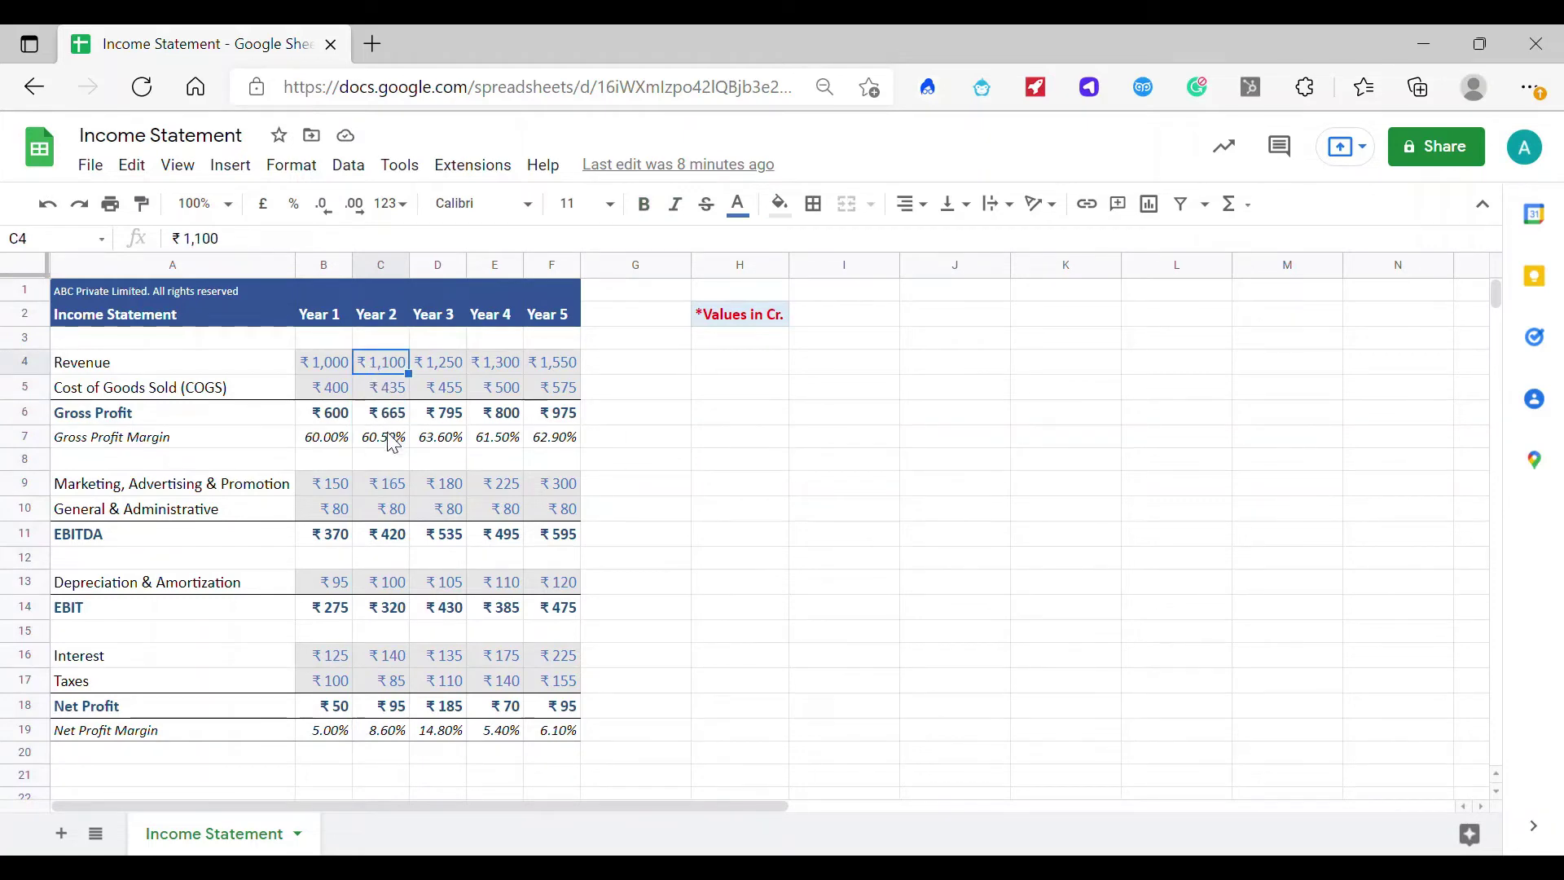
click(393, 443)
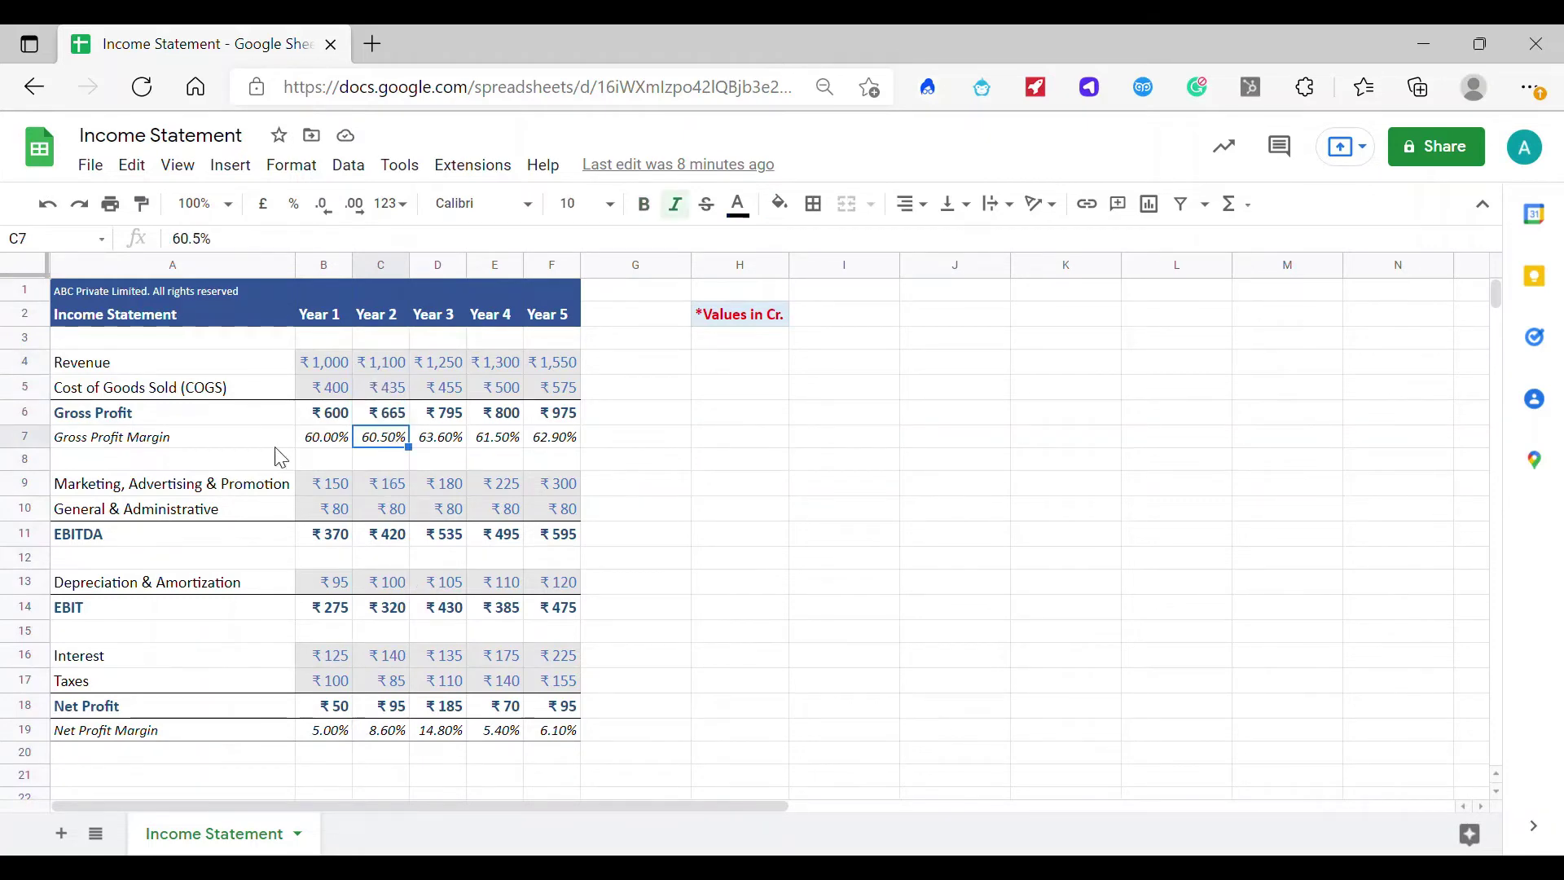
Add a note on the EBITDA row with "EBITDA" in H11 and "Expenses before Interest, Taxes, Depreciation, Amortization" in I11.
click(140, 542)
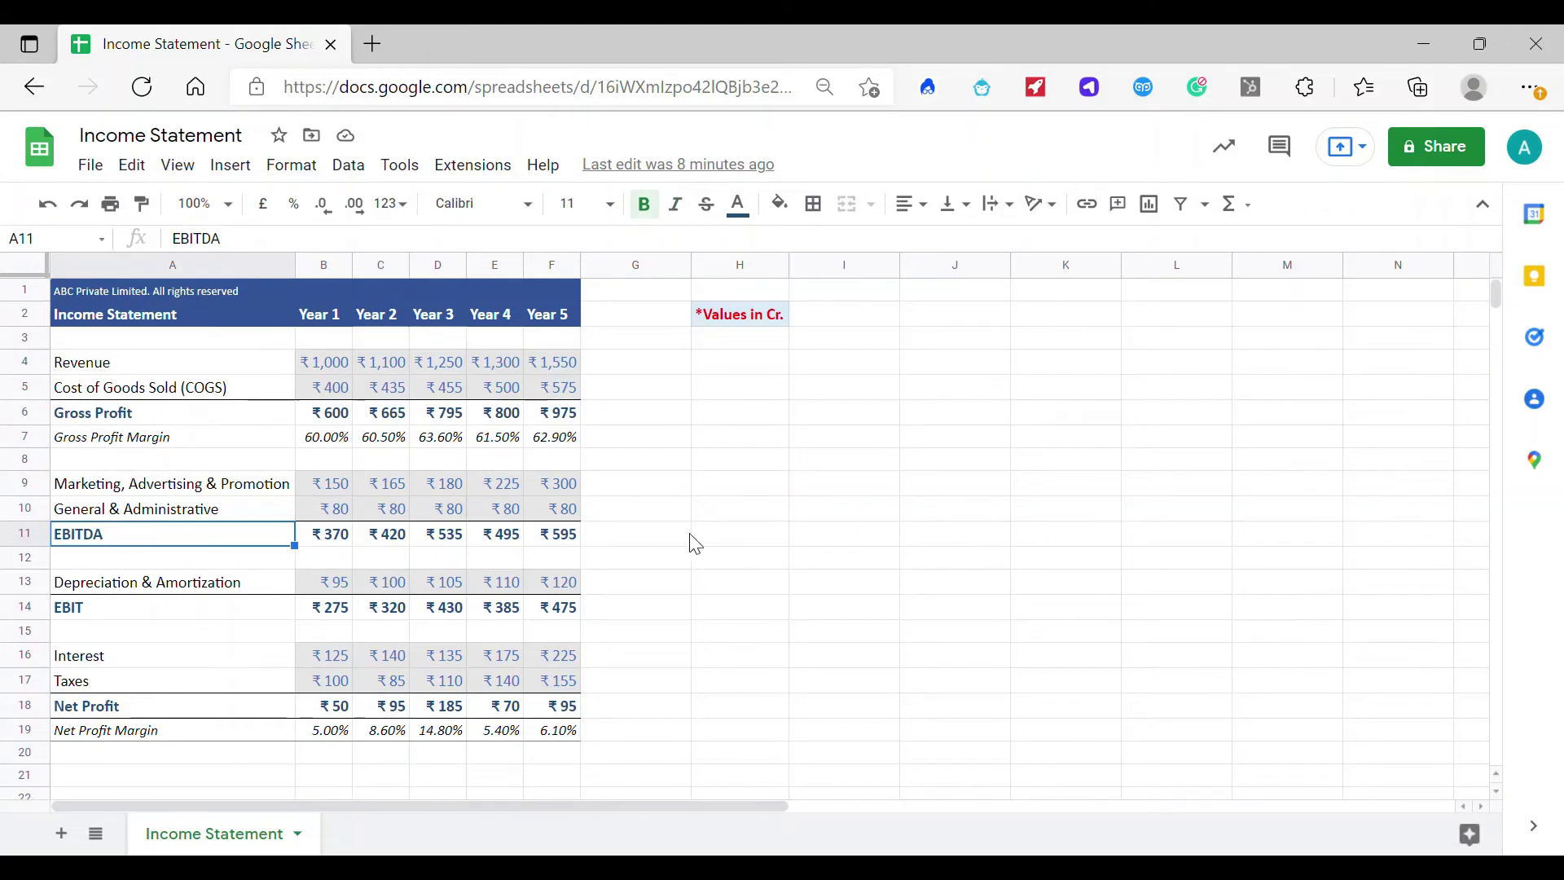
click(715, 539)
text(EBIT)
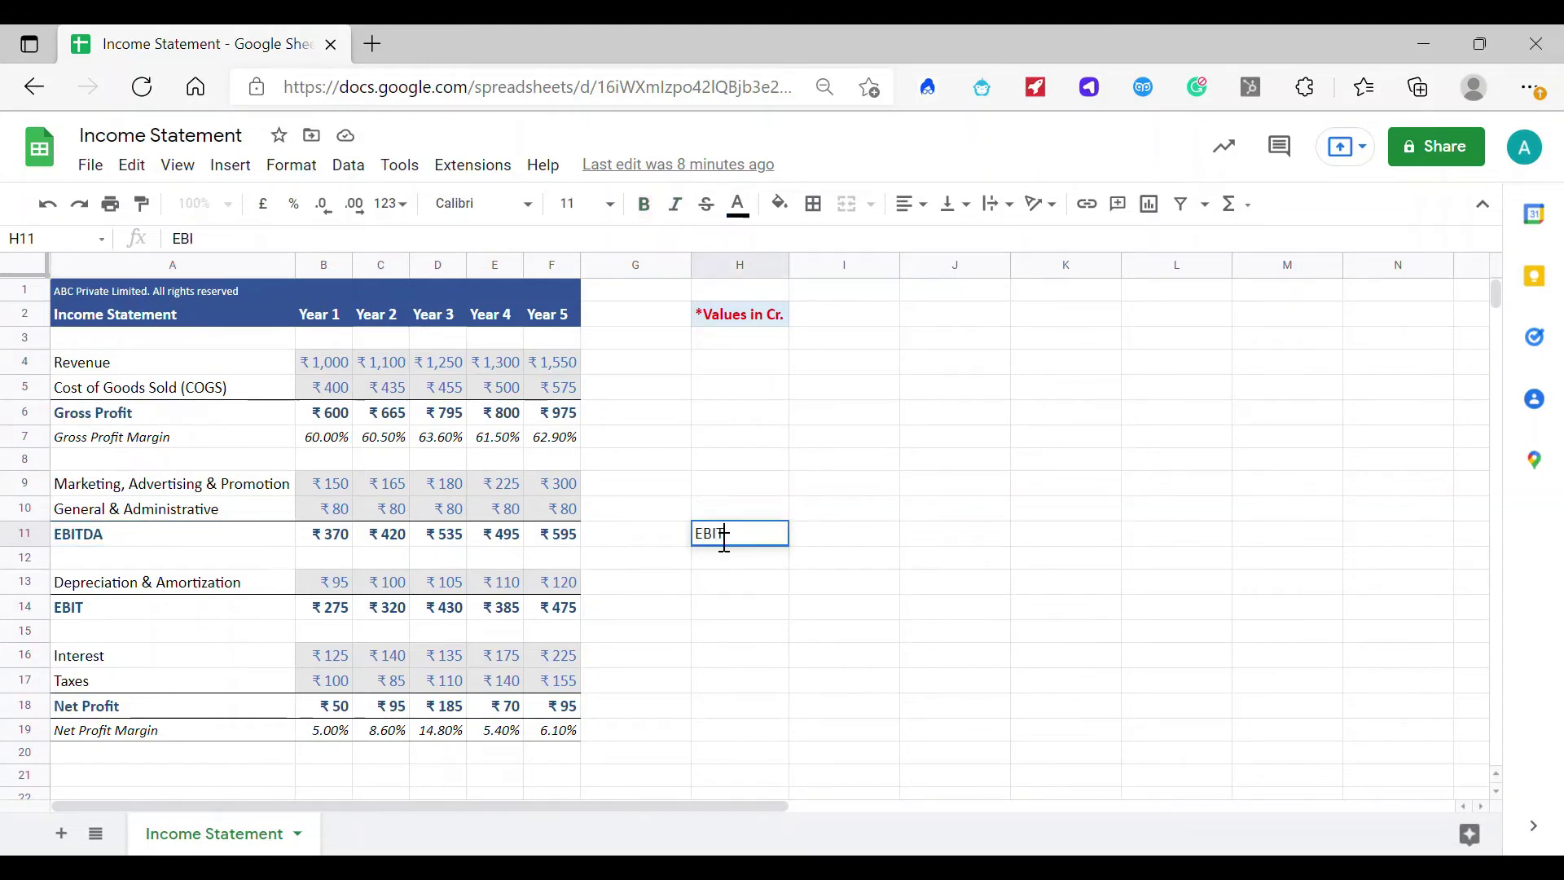
text(DA)
key(Tab)
text(Expens)
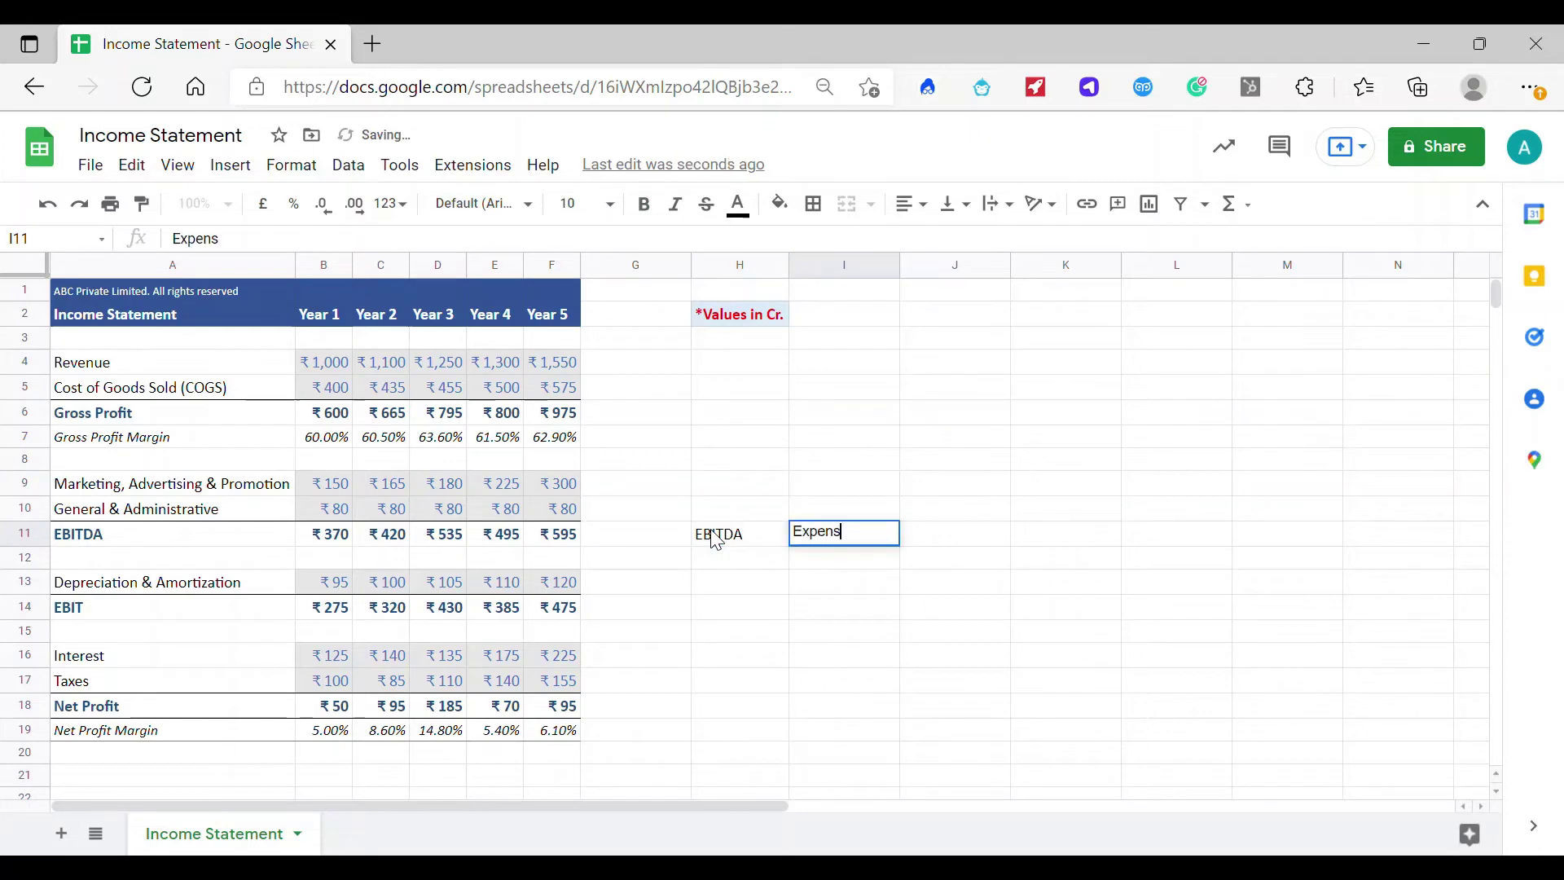
text(es befor)
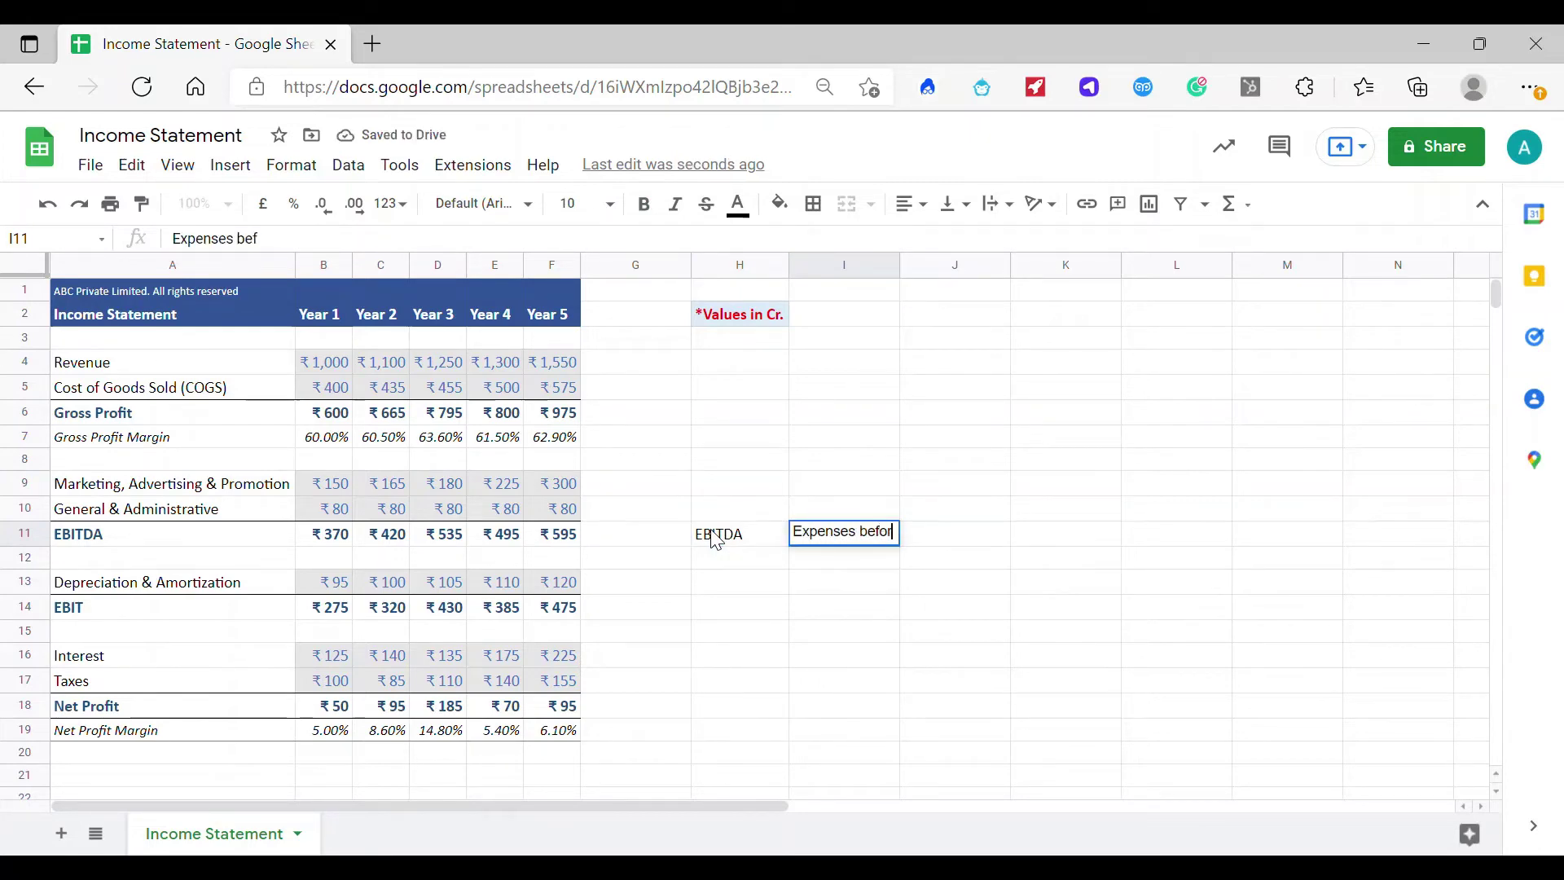
text(e In)
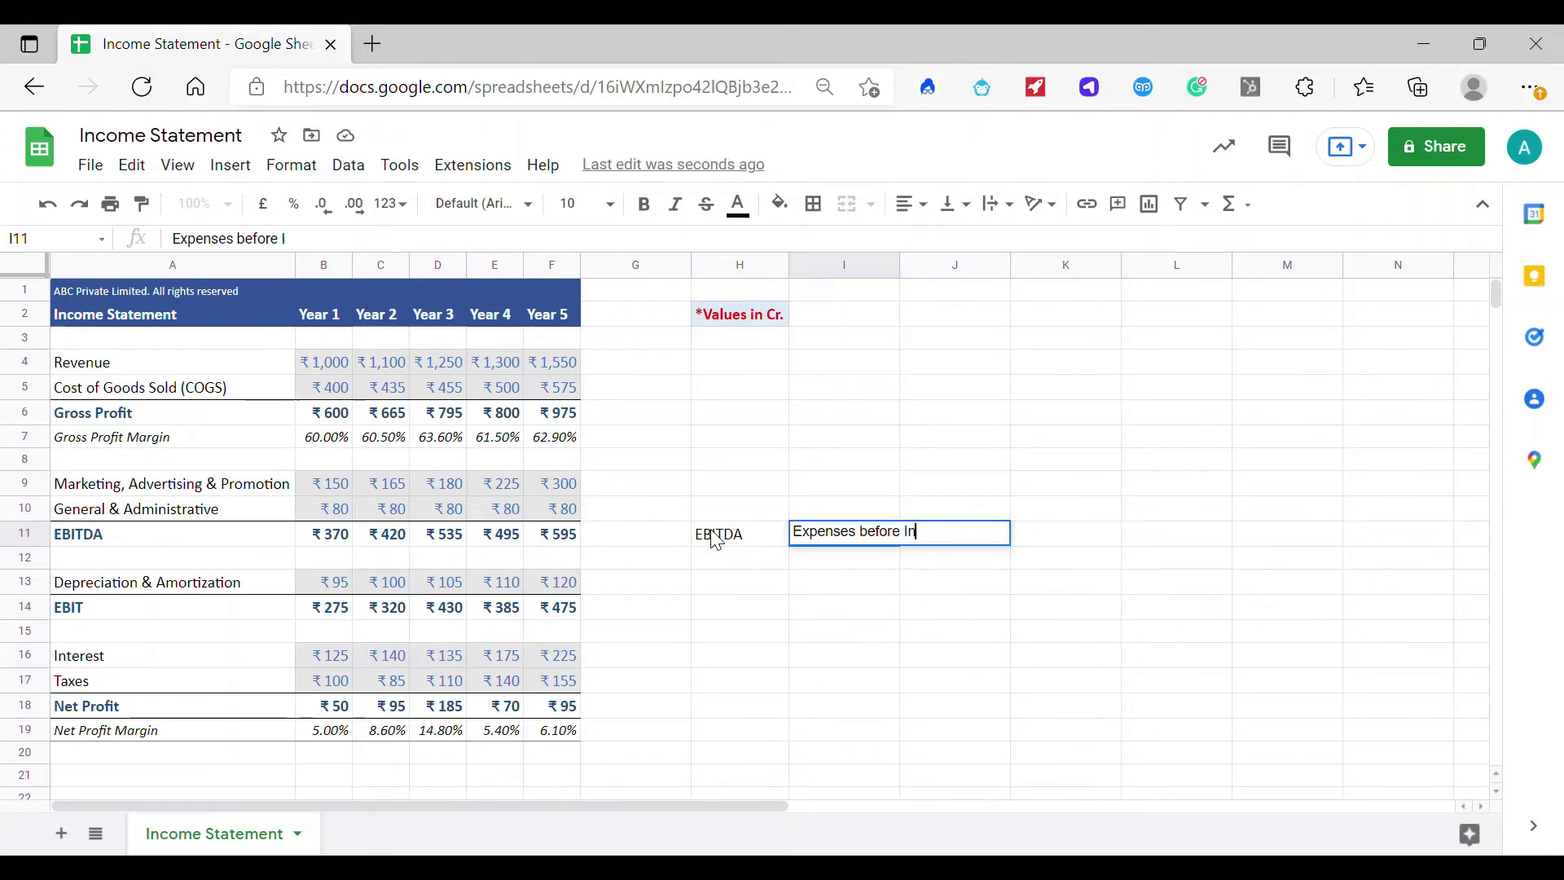
text(terest, Taxes)
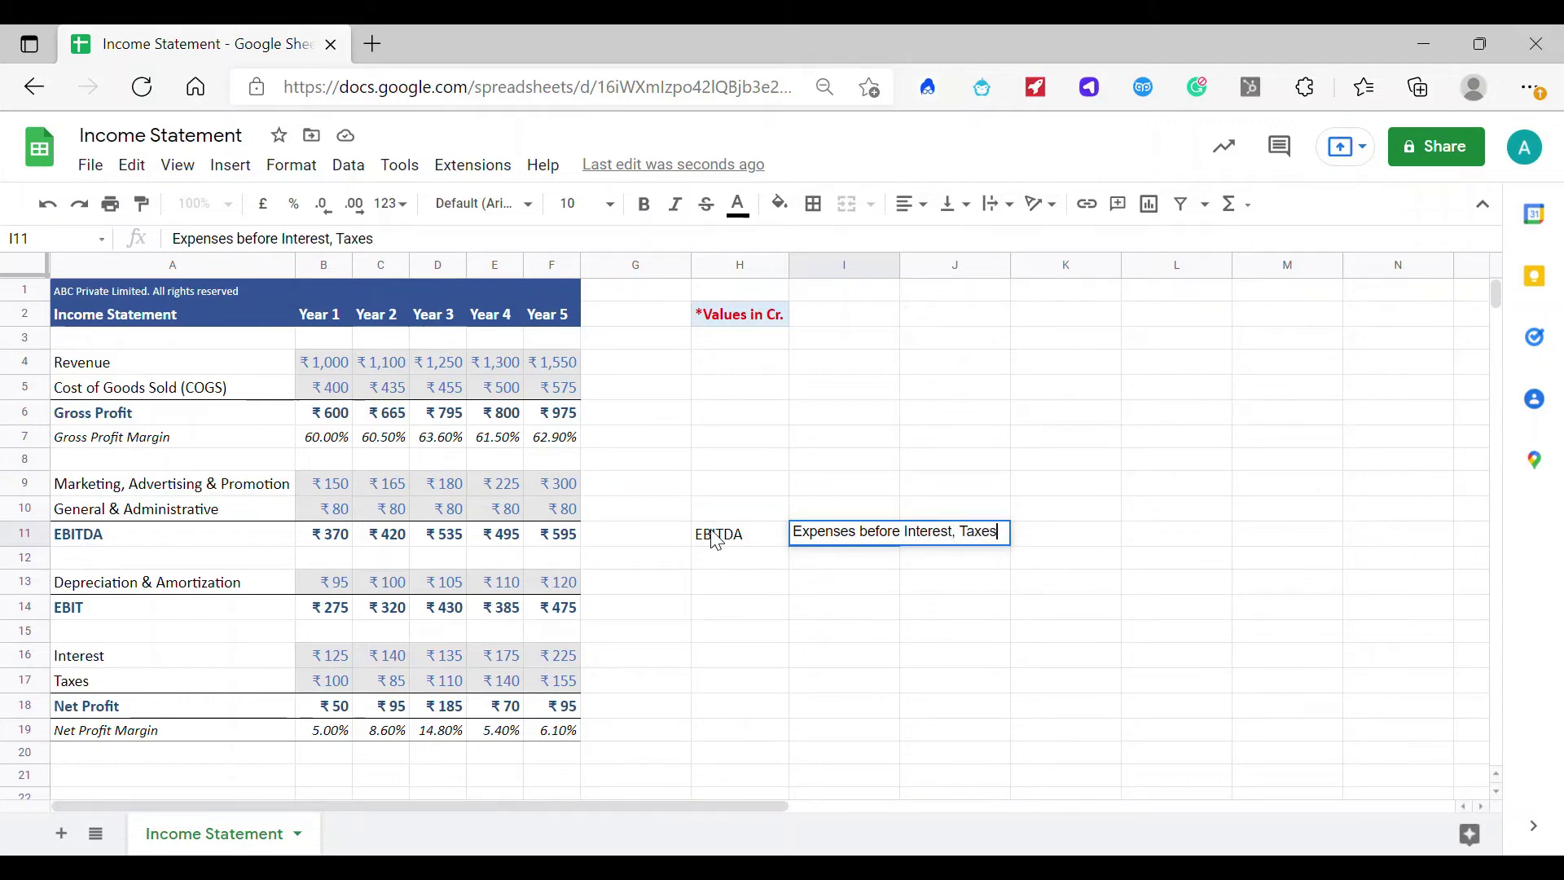
text(, De)
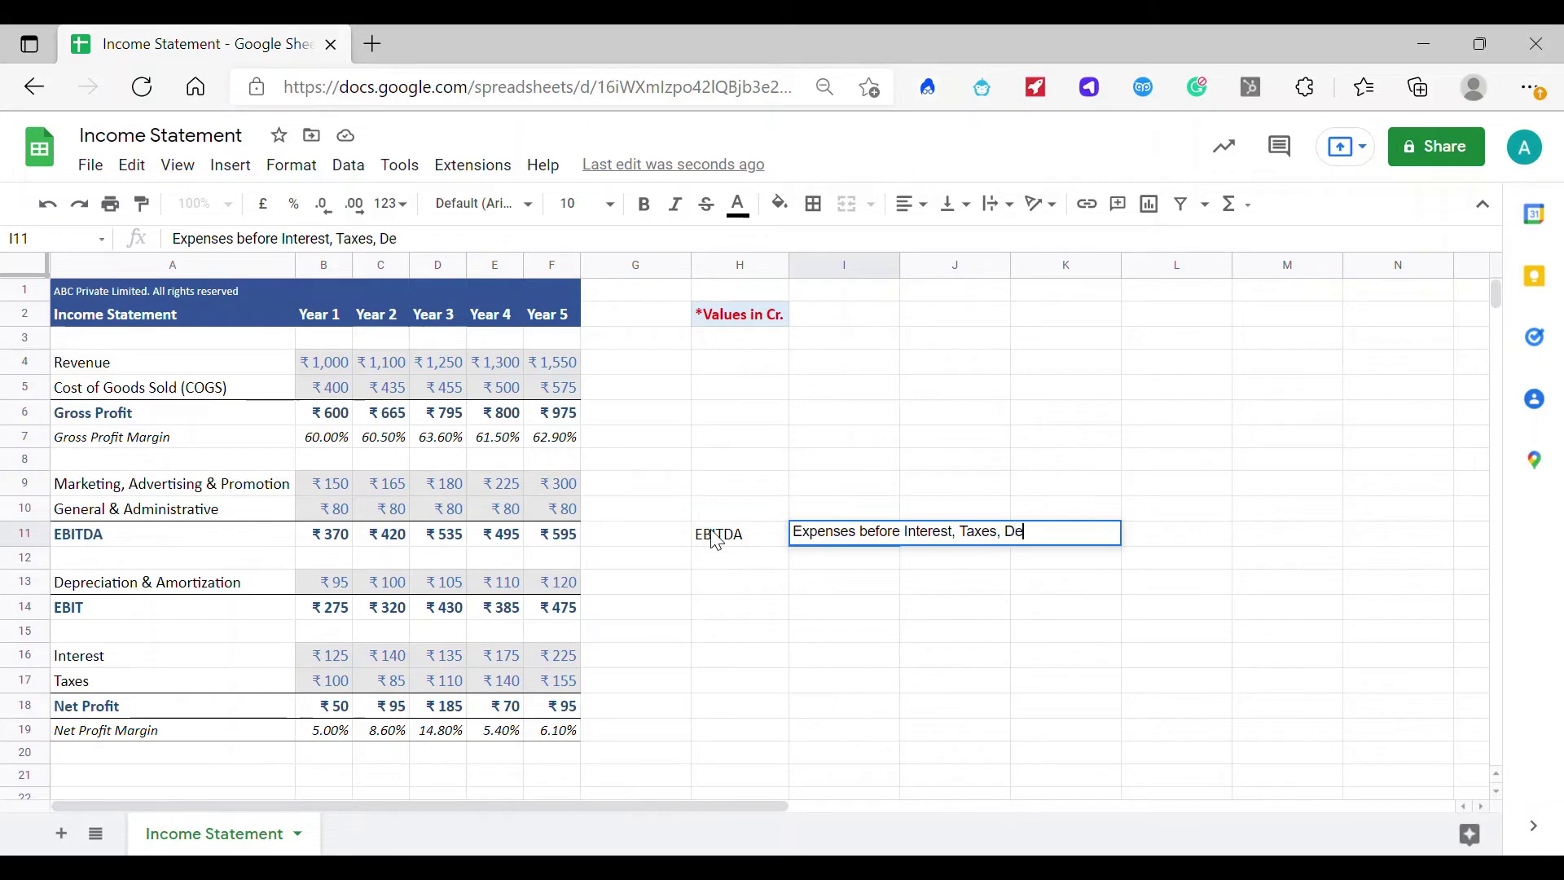
text(preciation, Amortiza)
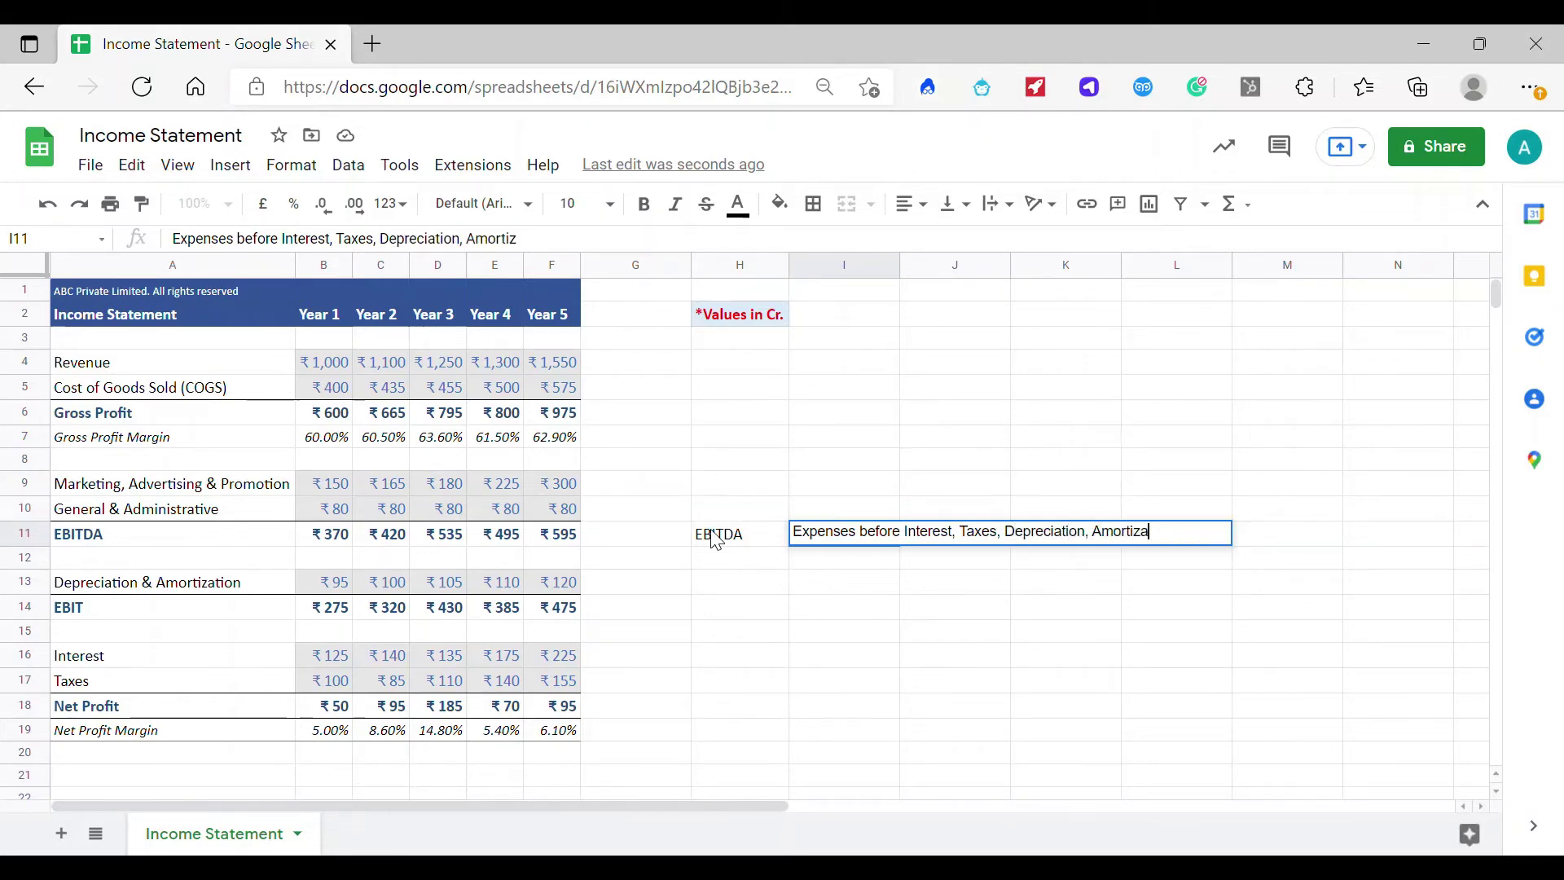
text(tion)
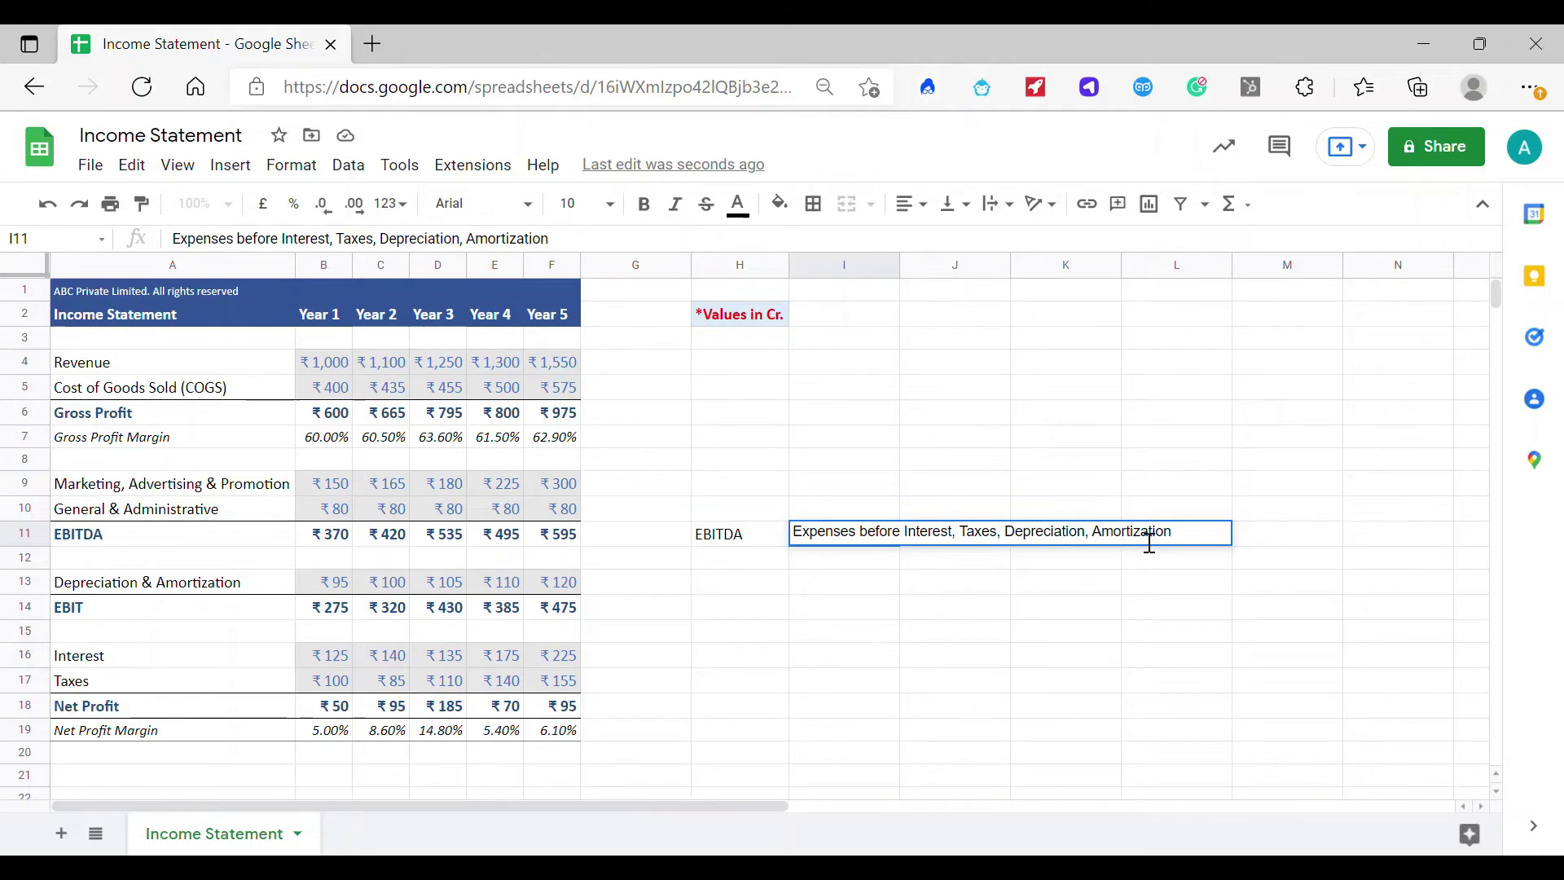
key(Return)
Add a note on the EBIT row with "EBIT" in H14 and "Expenses before Interest, Taxes" in I14.
key(Down)
key(Down)
key(Left)
text(E)
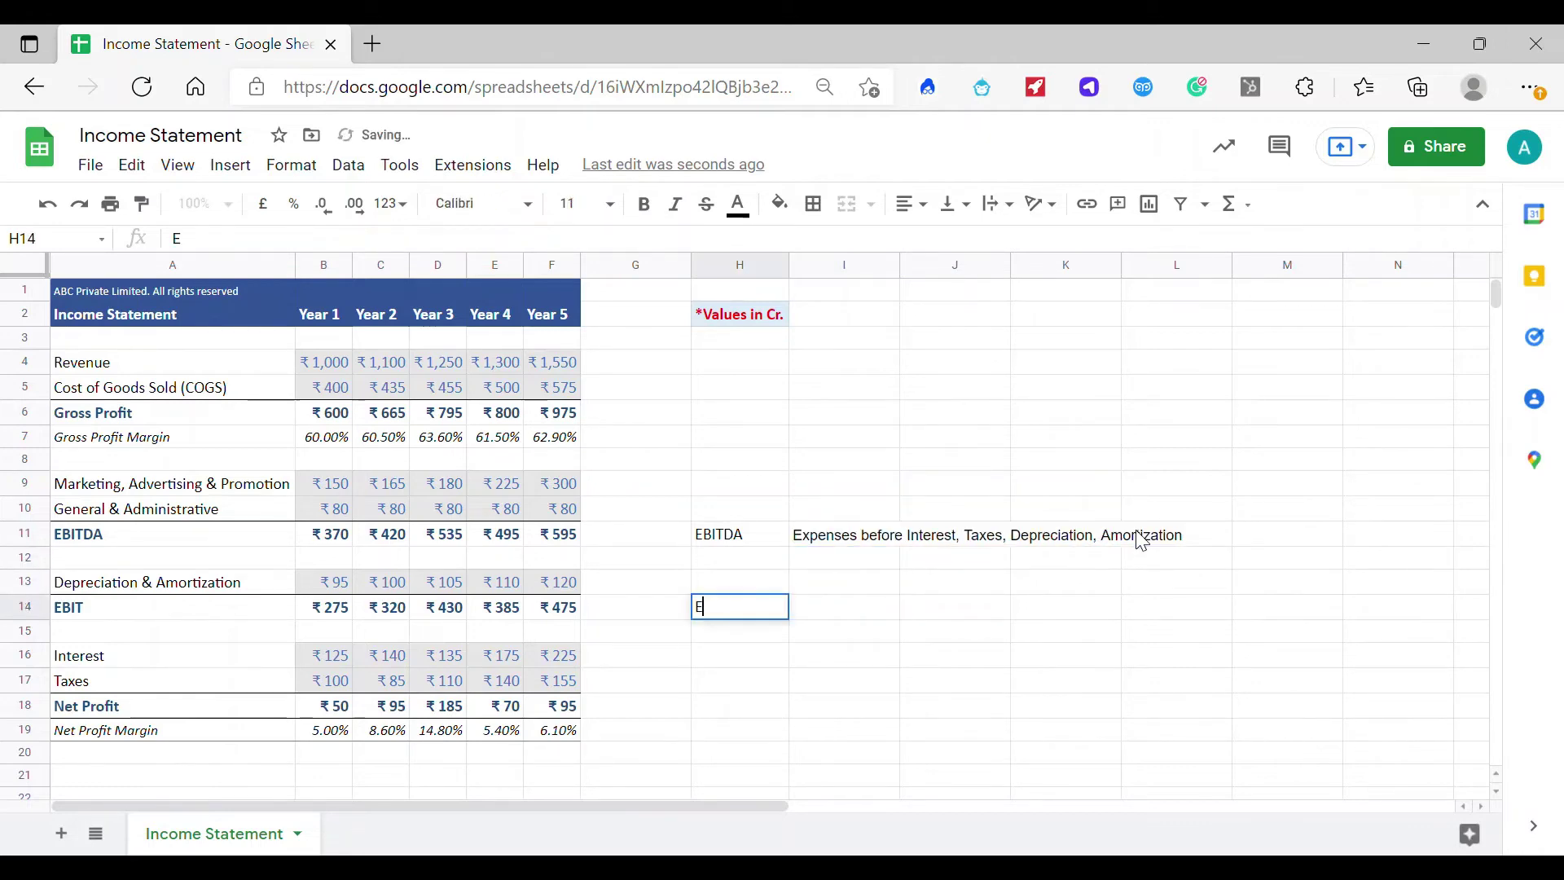
text(BIT)
key(Tab)
text(Expe)
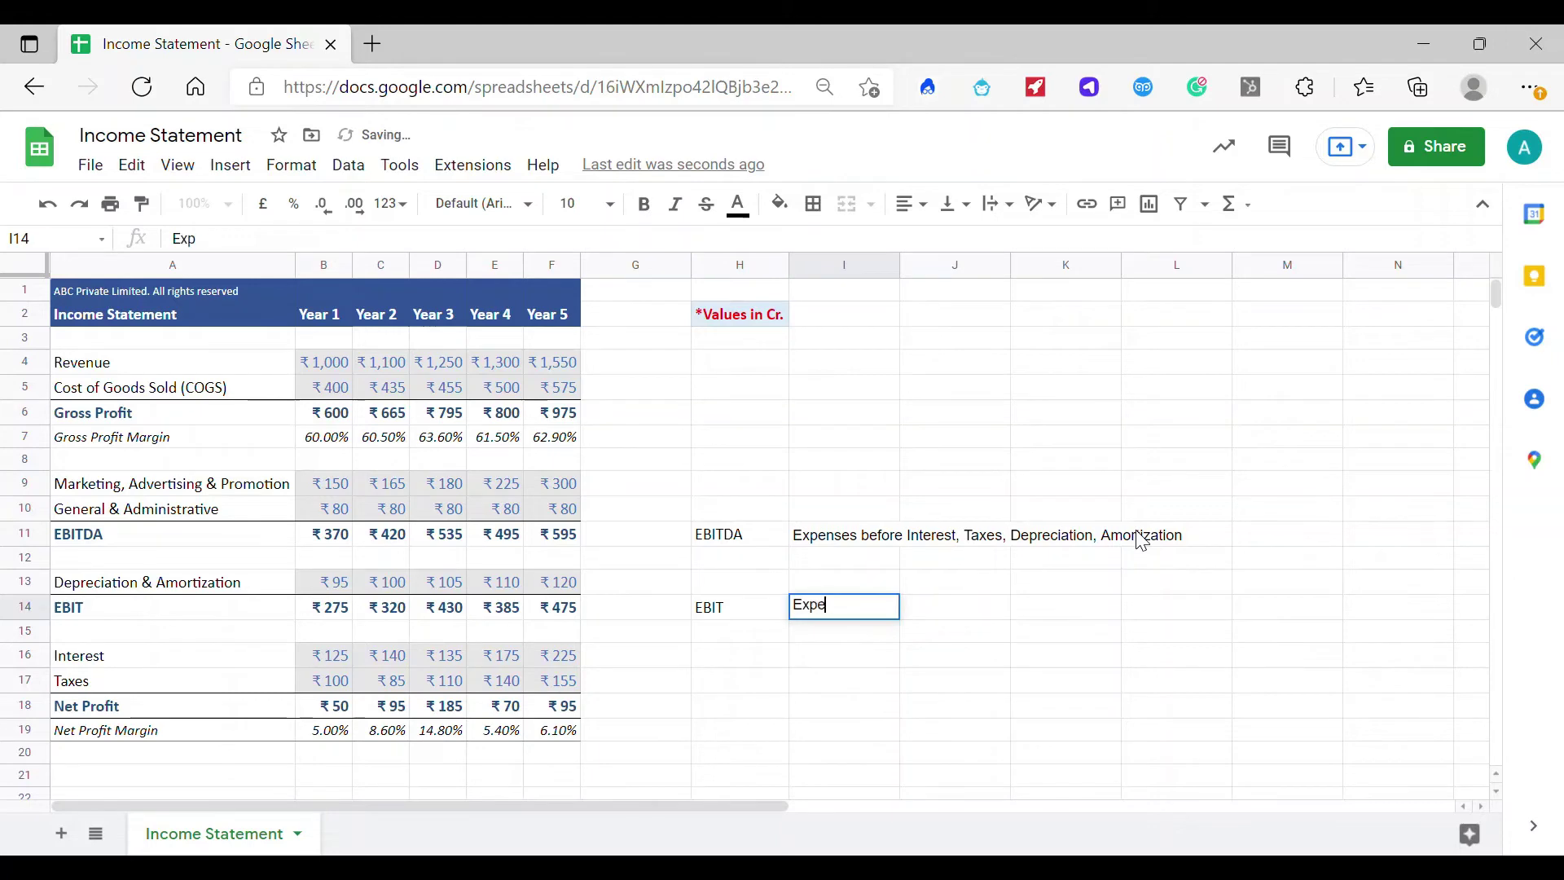
text(nses before)
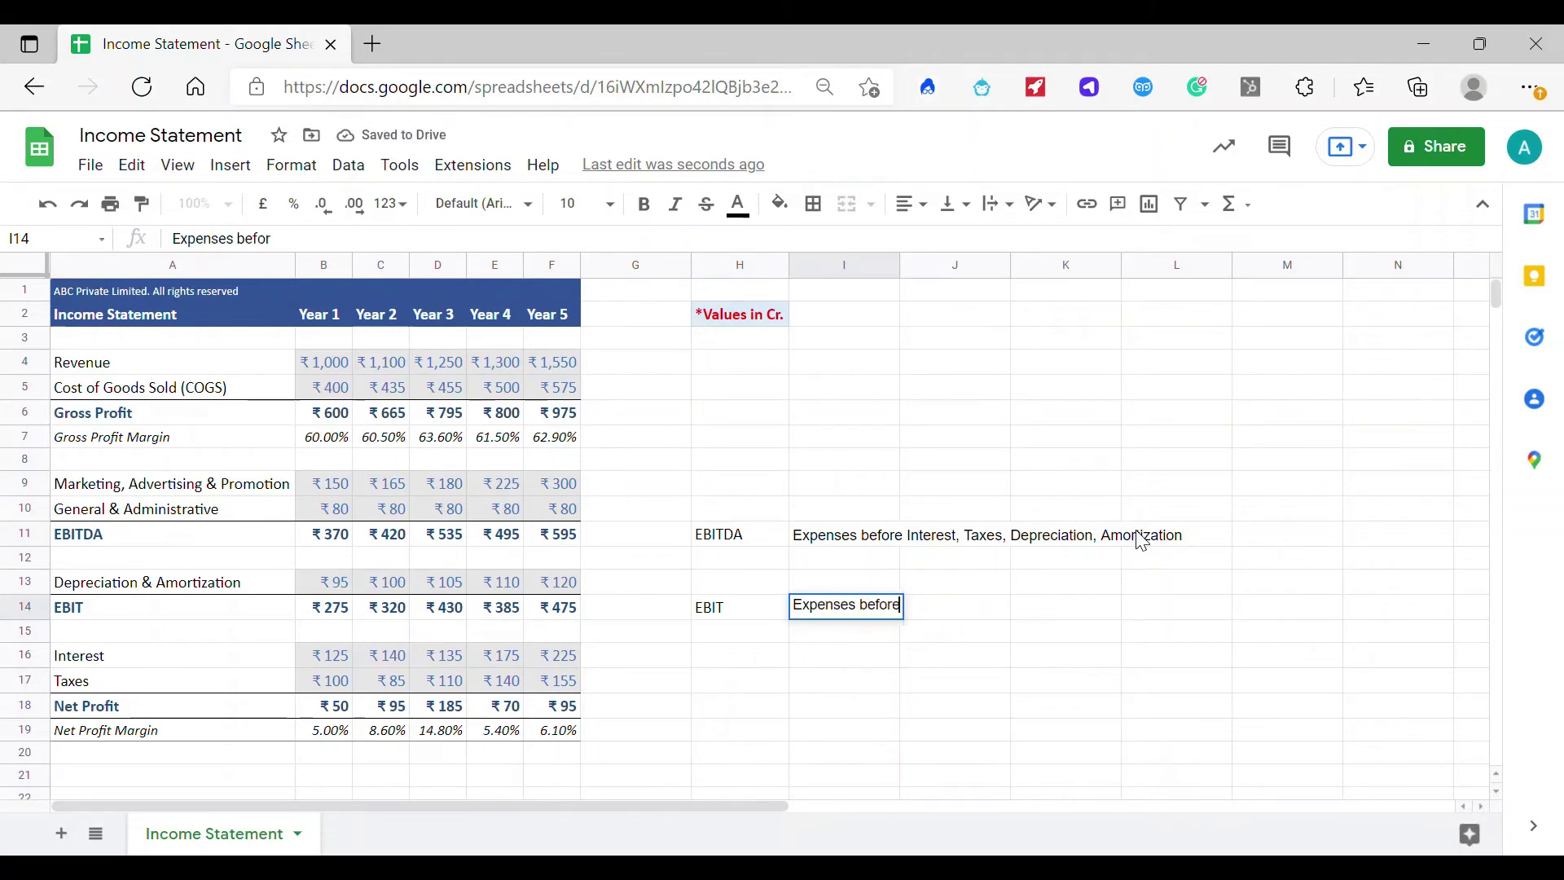
text( Interest )
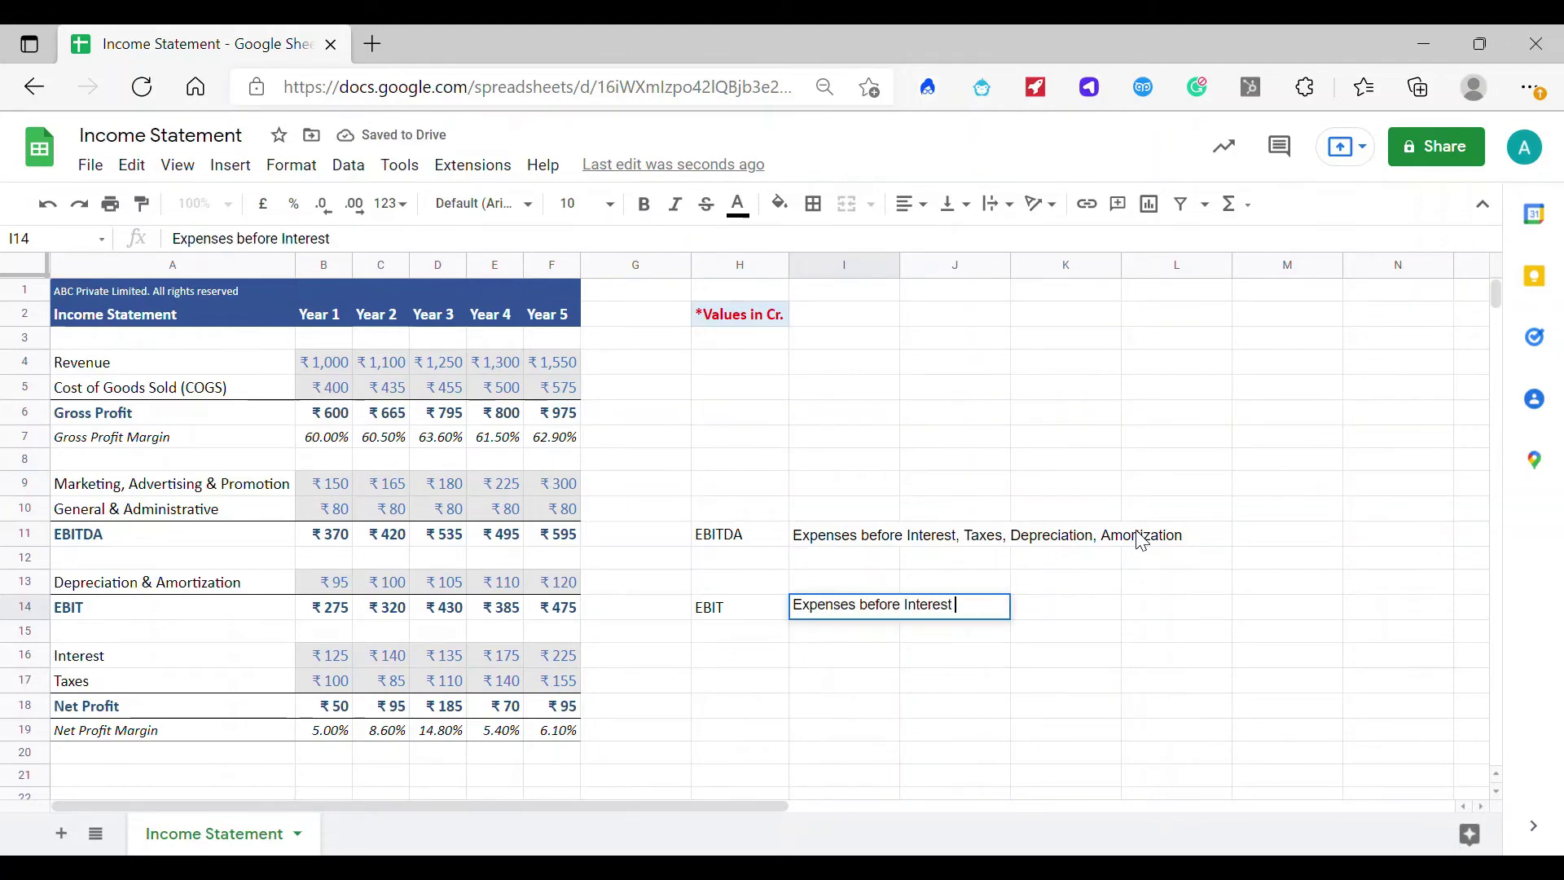
text(, Taxes)
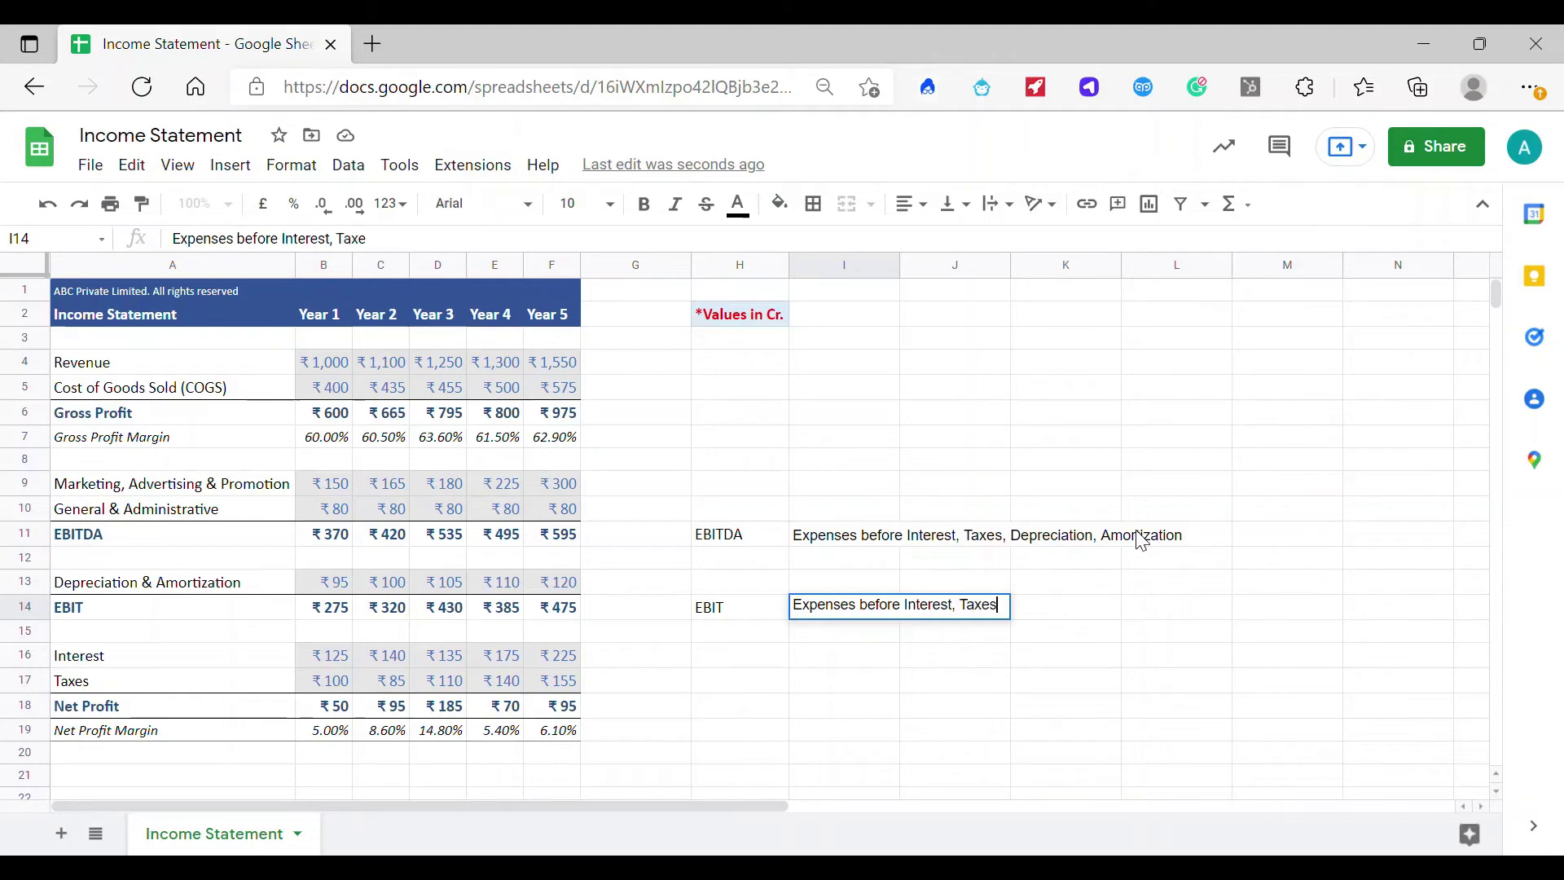
key(Return)
Compare the EBITDA and EBIT notes beside the income statement.
key(Up)
key(Up)
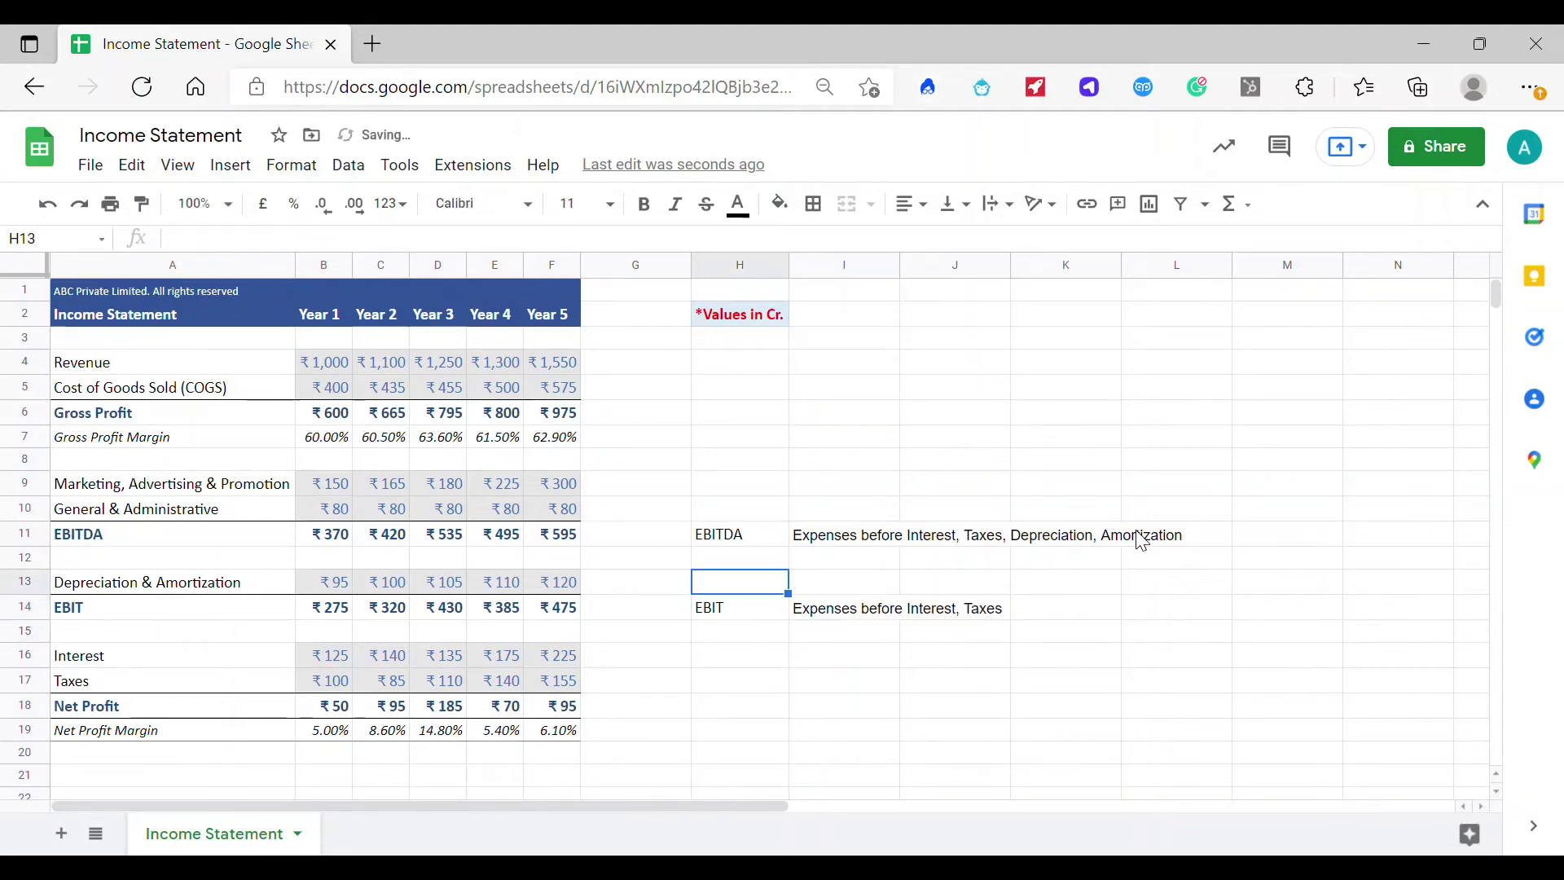
key(Up)
key(Up)
key(Down)
key(Down)
key(Down)
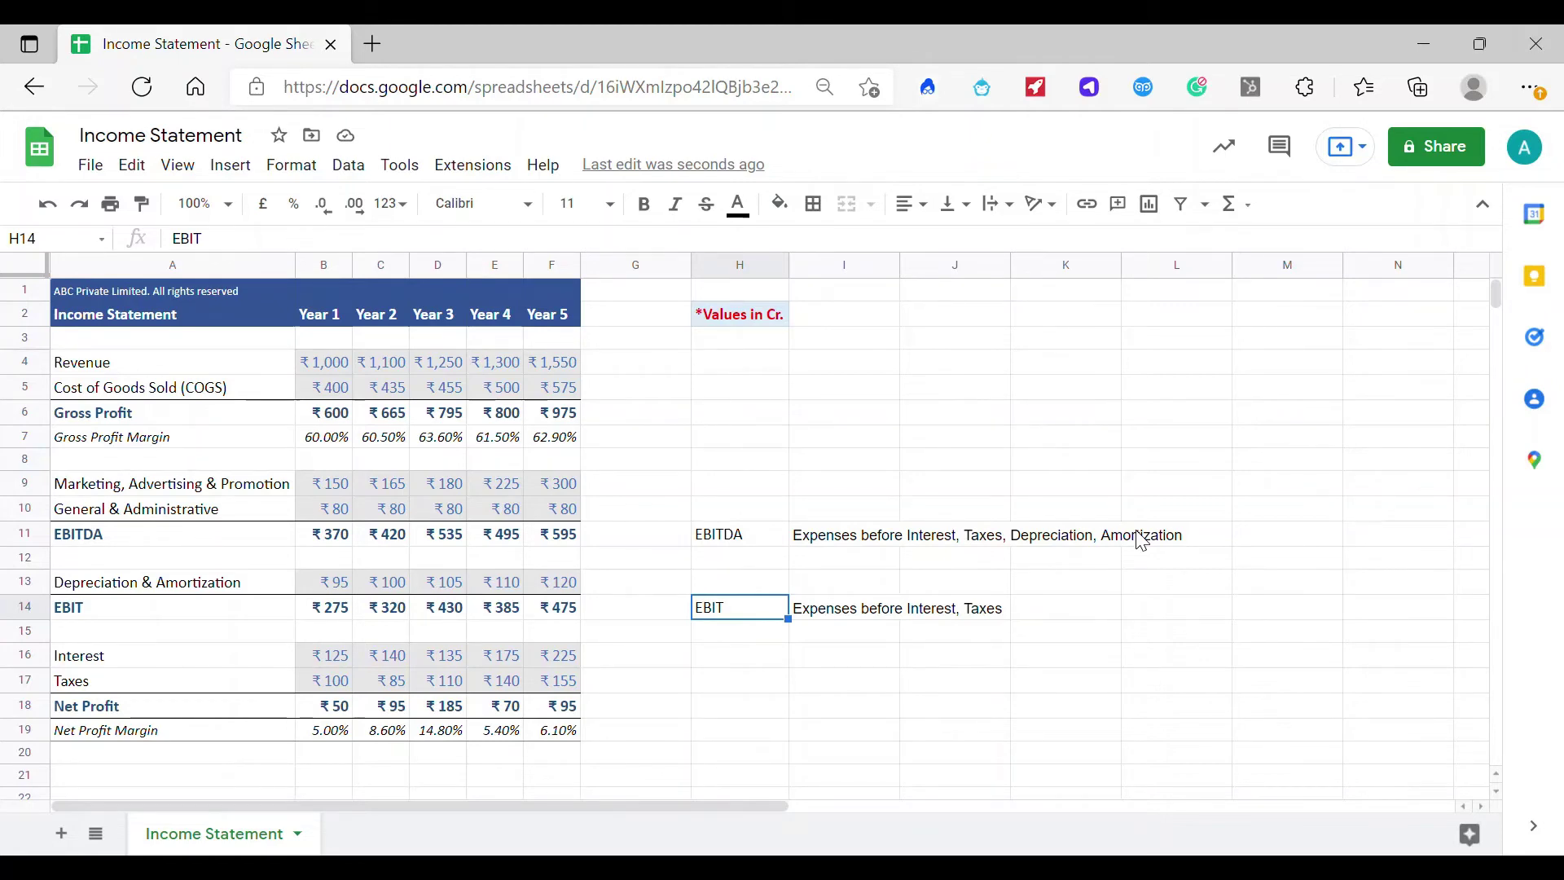
Examine the Year 1 Net Profit and compare the whole Gross Profit row with the Net Profit row.
click(331, 711)
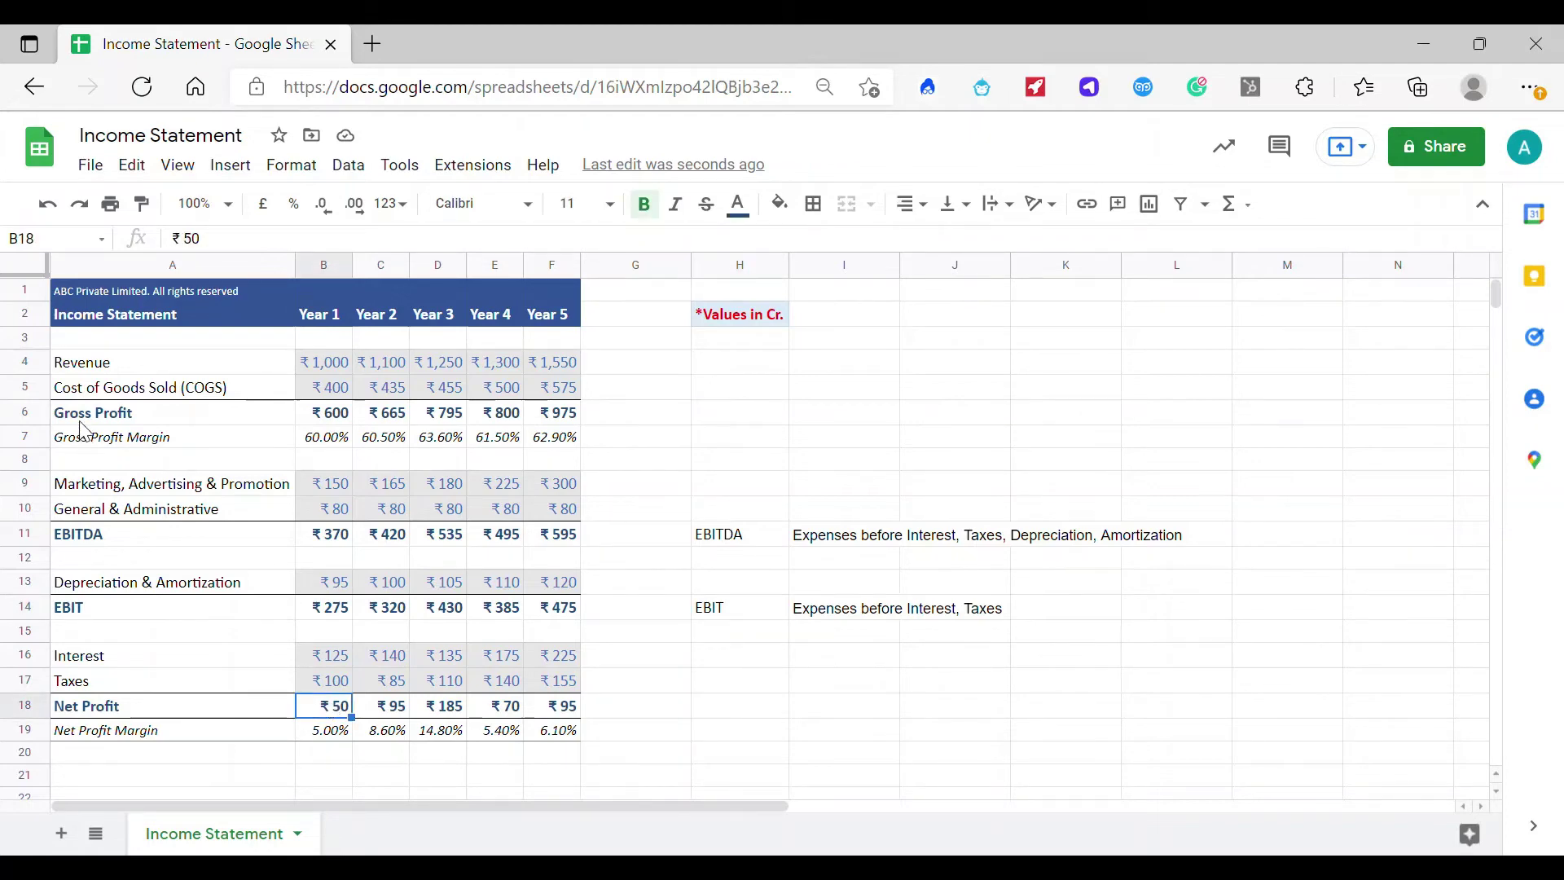
click(37, 421)
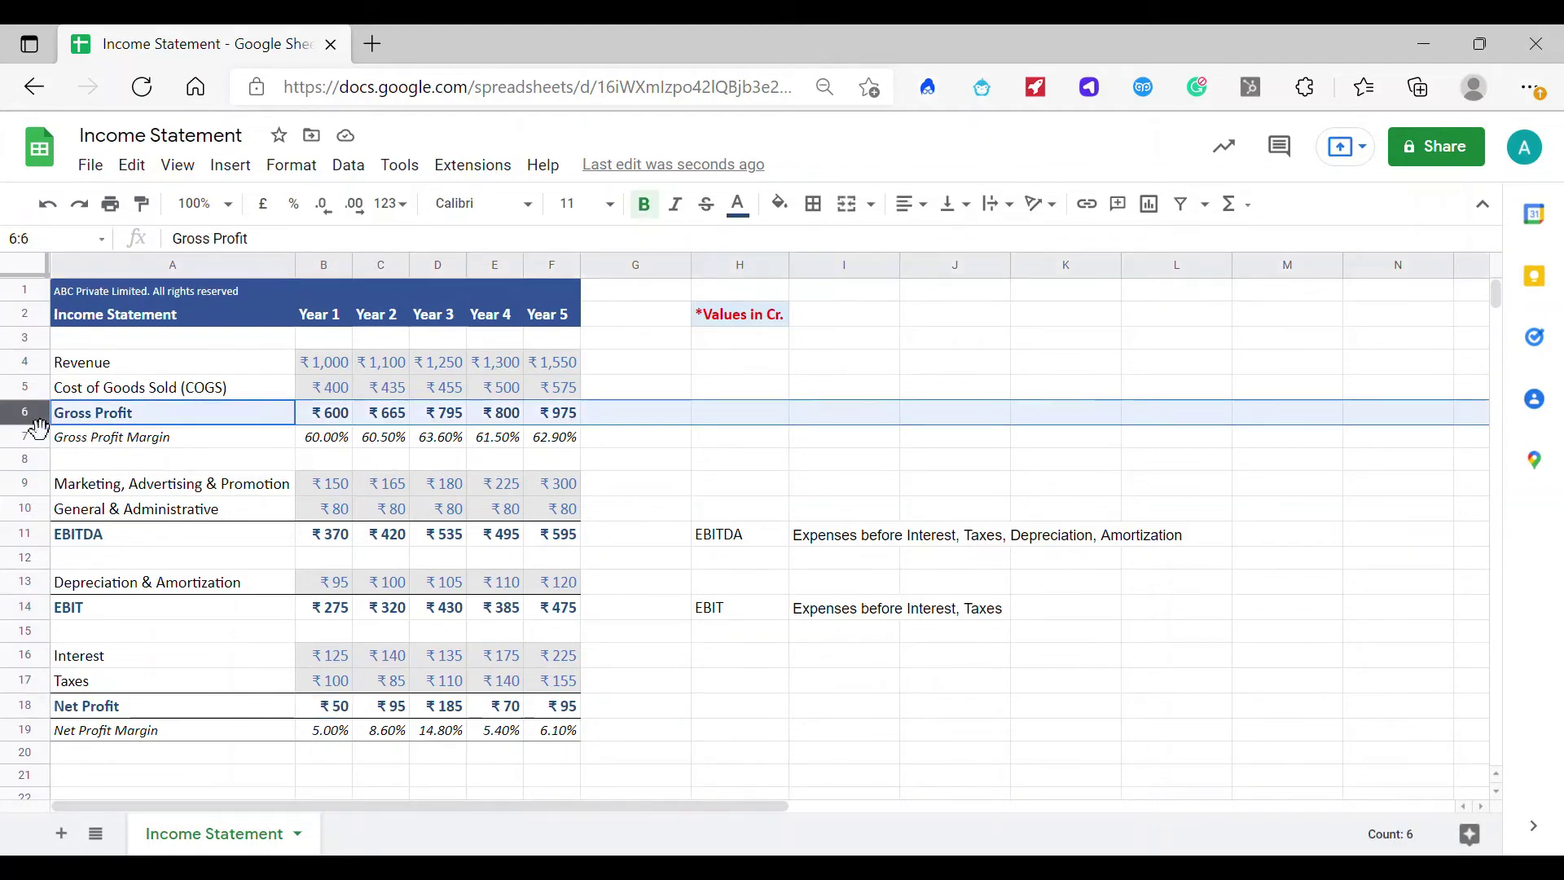
click(39, 711)
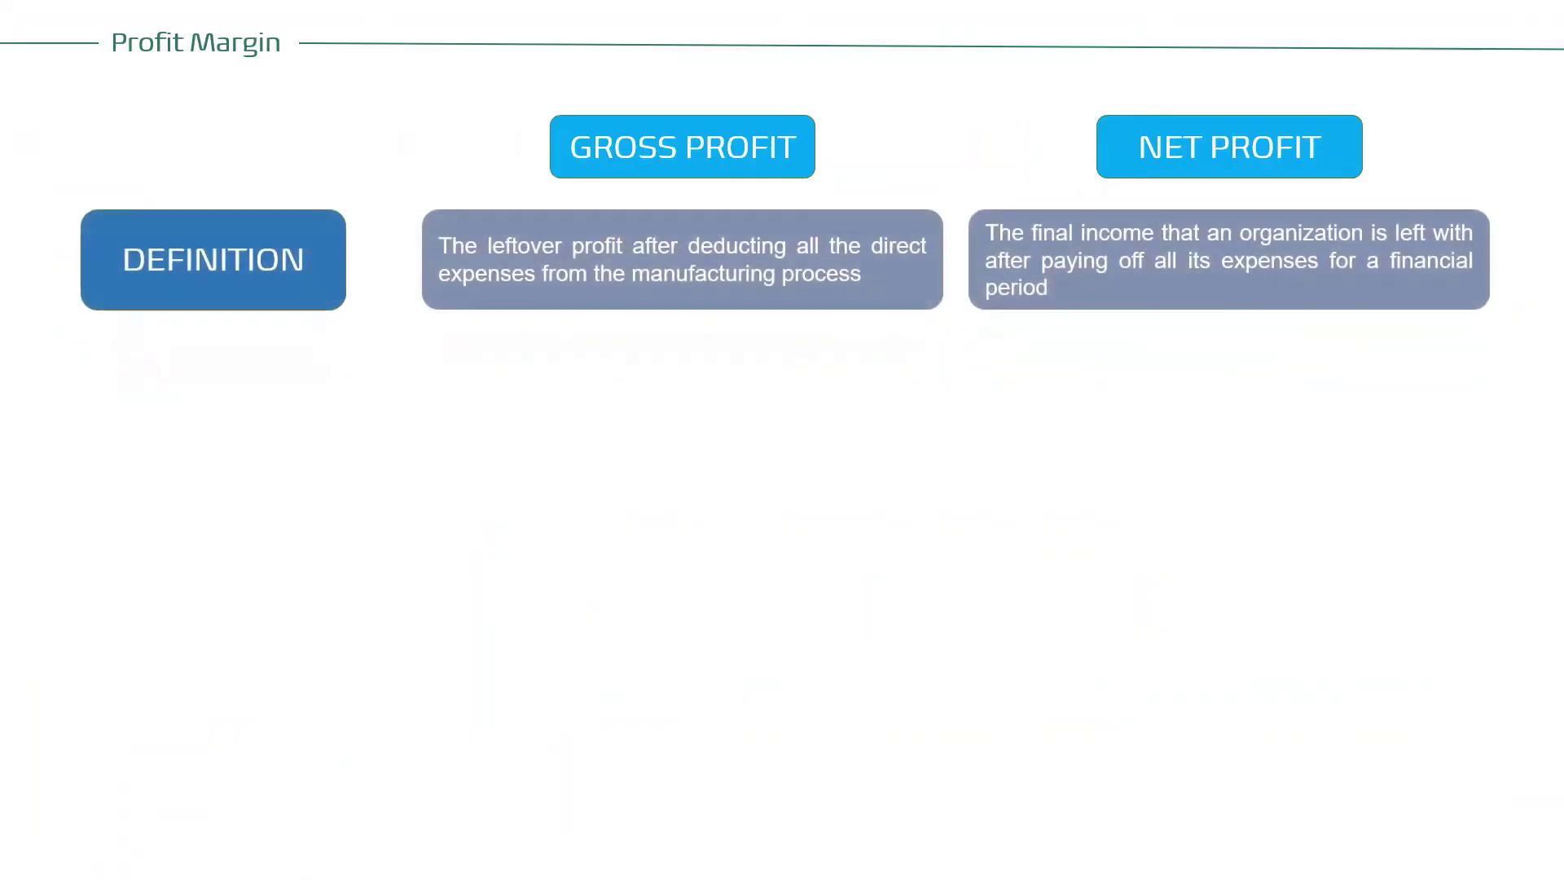
drag(154, 294, 283, 292)
drag(529, 264, 934, 252)
drag(464, 278, 515, 283)
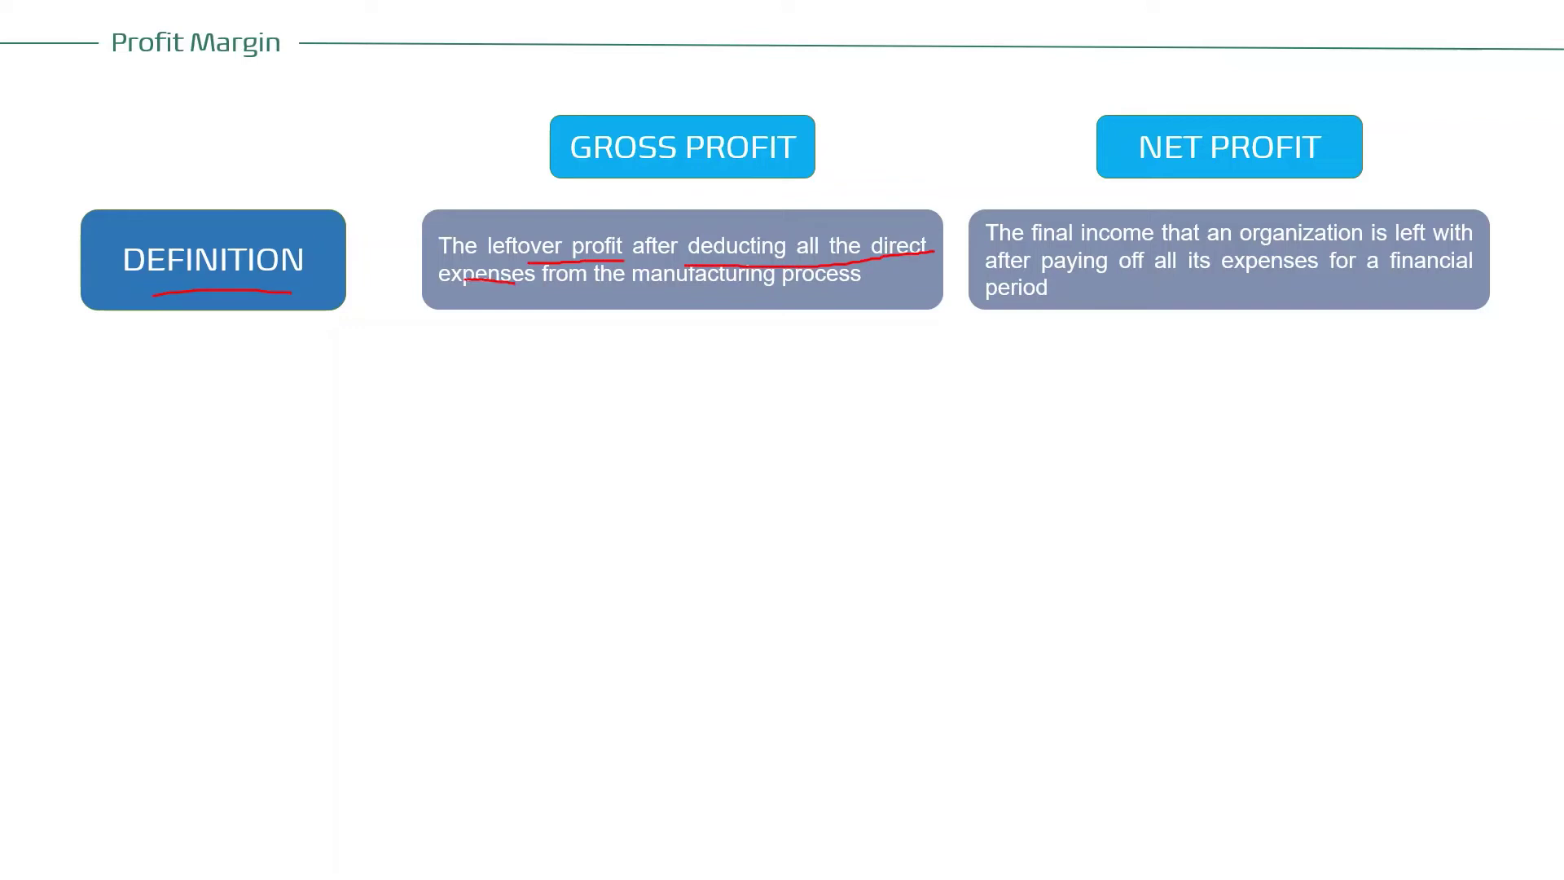